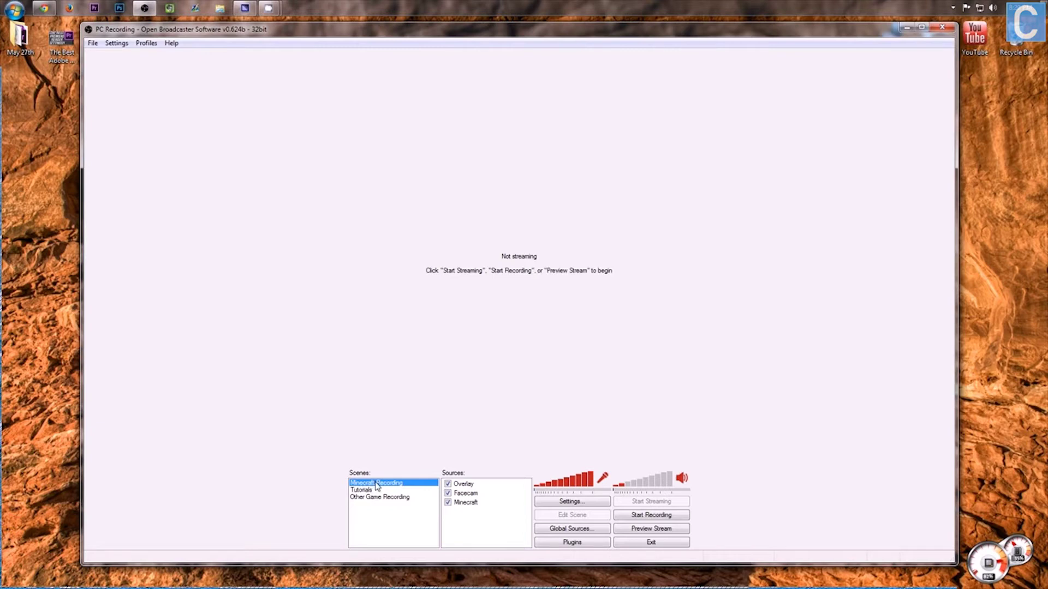
# - Browse the Other Game Recording and Tutorials scenes, then return to Minecraft Recording
pyautogui.click(381, 497)
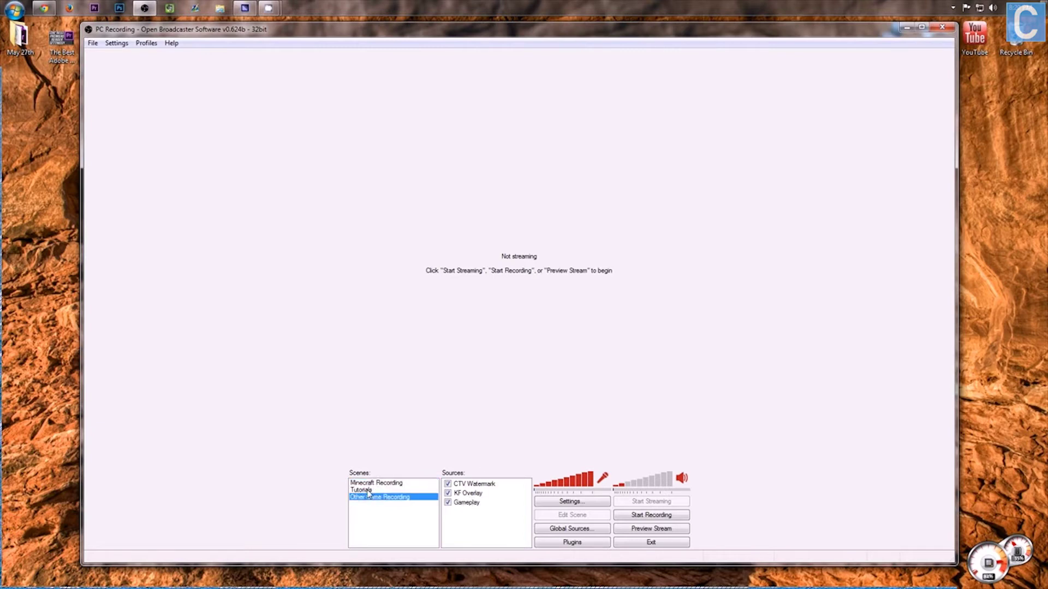
pyautogui.click(368, 491)
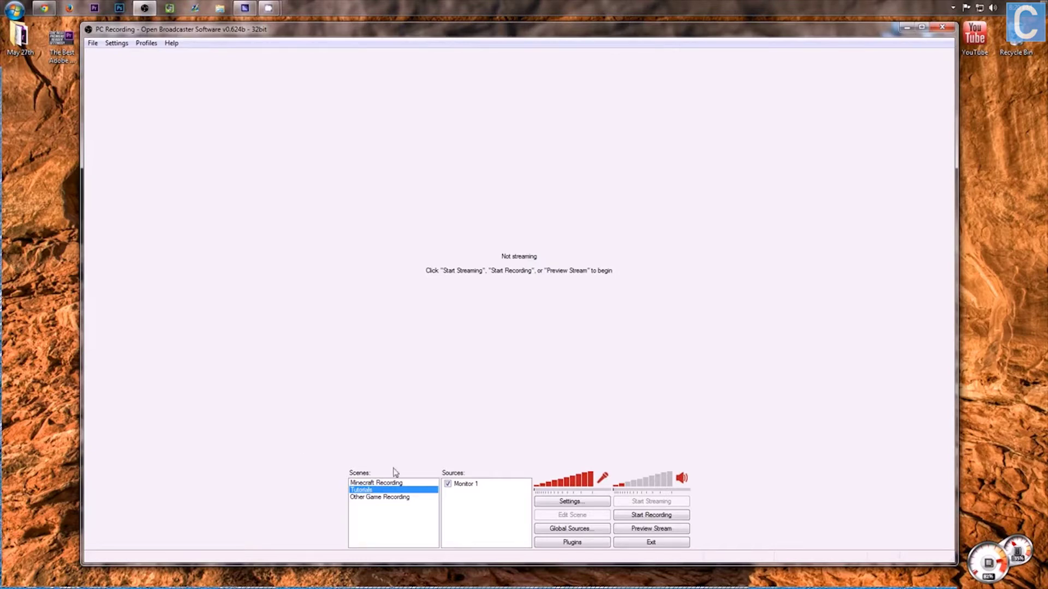
pyautogui.click(388, 483)
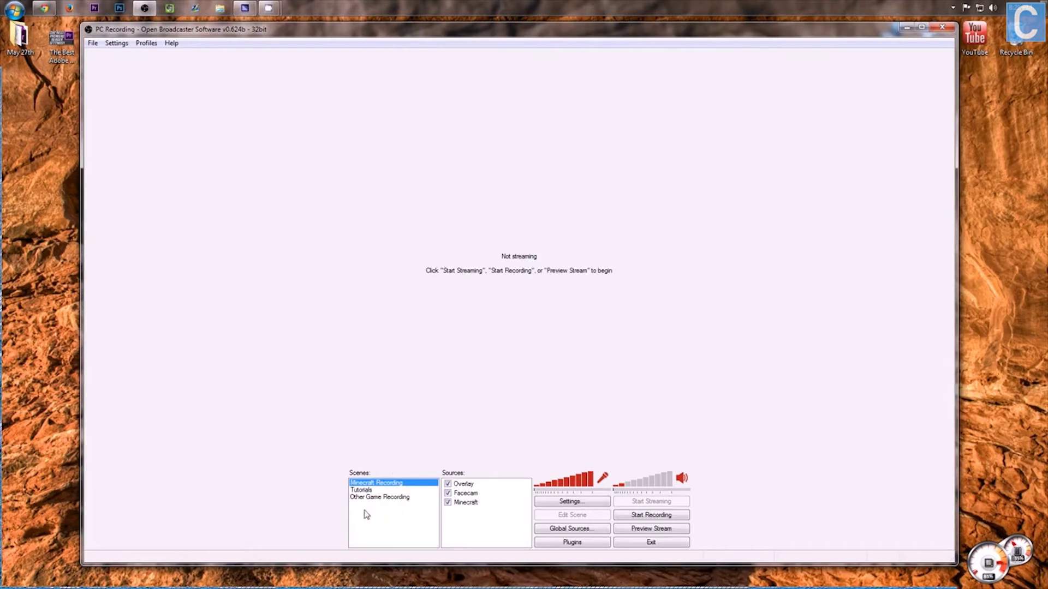
# - Add a new empty scene named 'Example'
pyautogui.rightClick(365, 525)
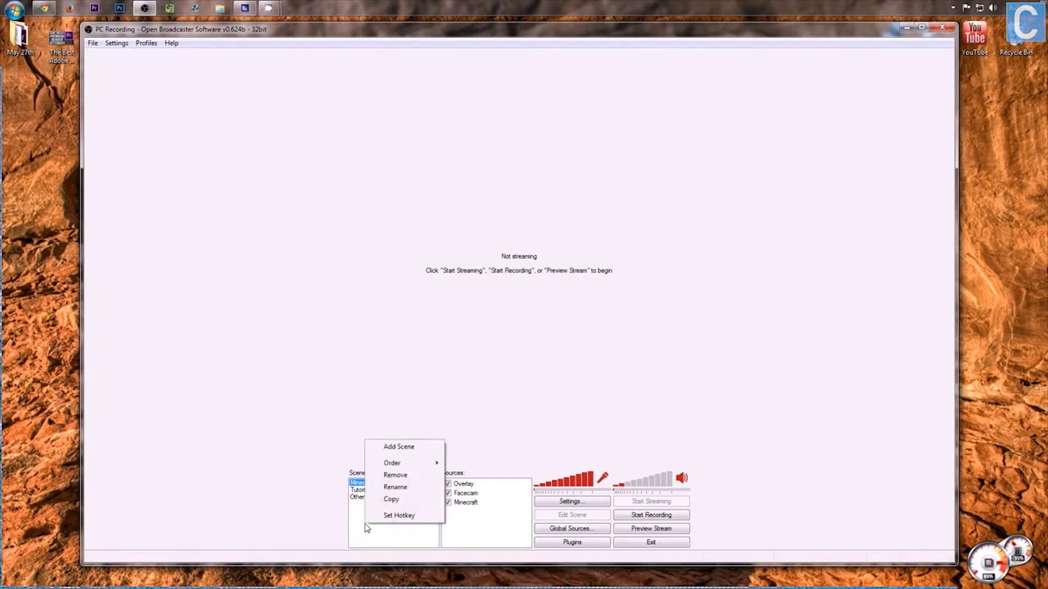
pyautogui.click(402, 447)
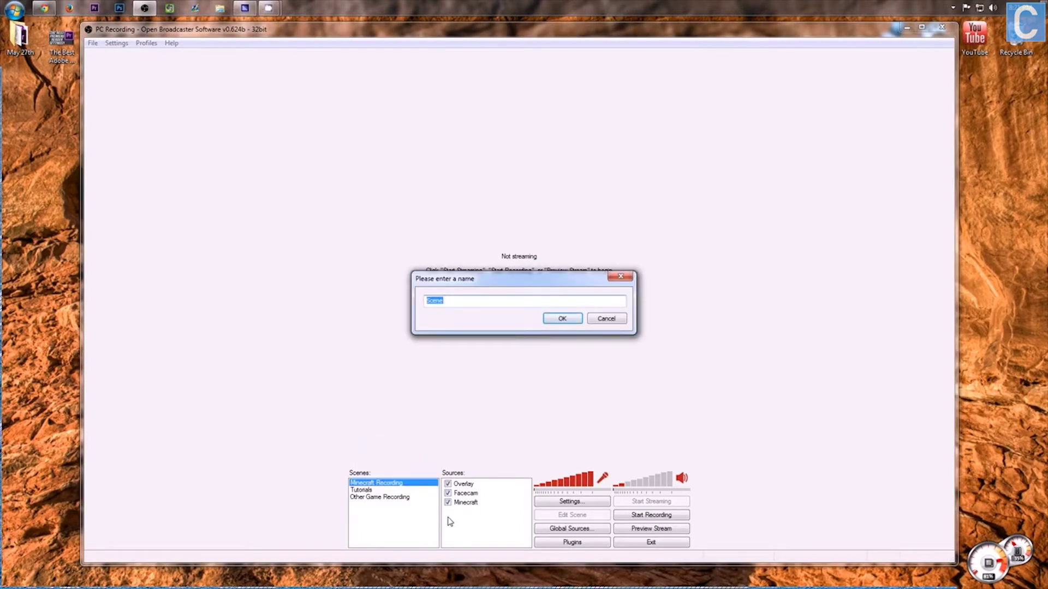
pyautogui.write('Example')
pyautogui.press('Return')
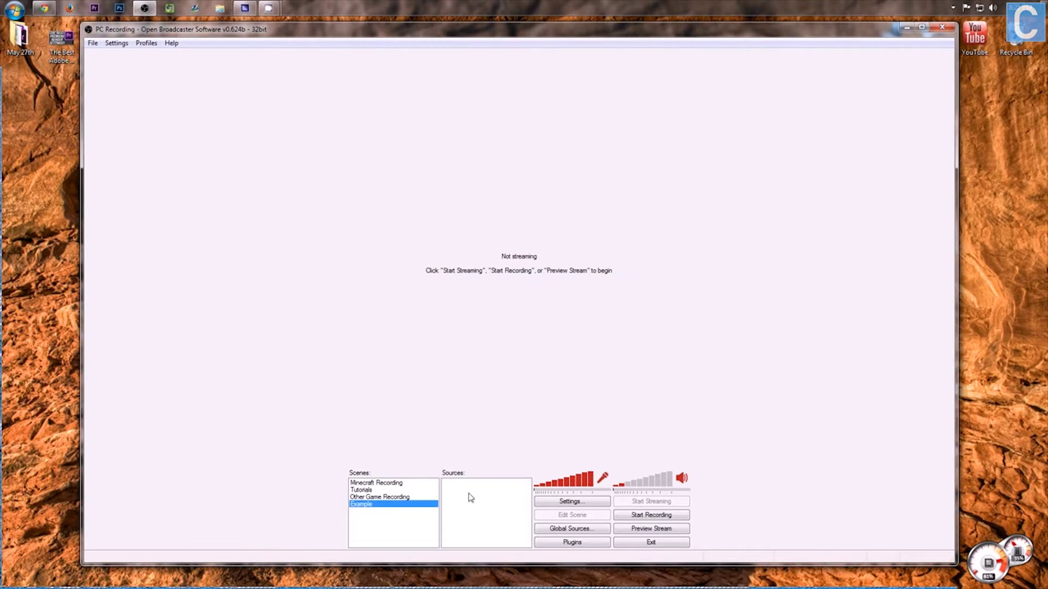
pyautogui.rightClick(468, 495)
# - Show the Add submenu of source types for the empty Sources list
pyautogui.moveTo(478, 501)
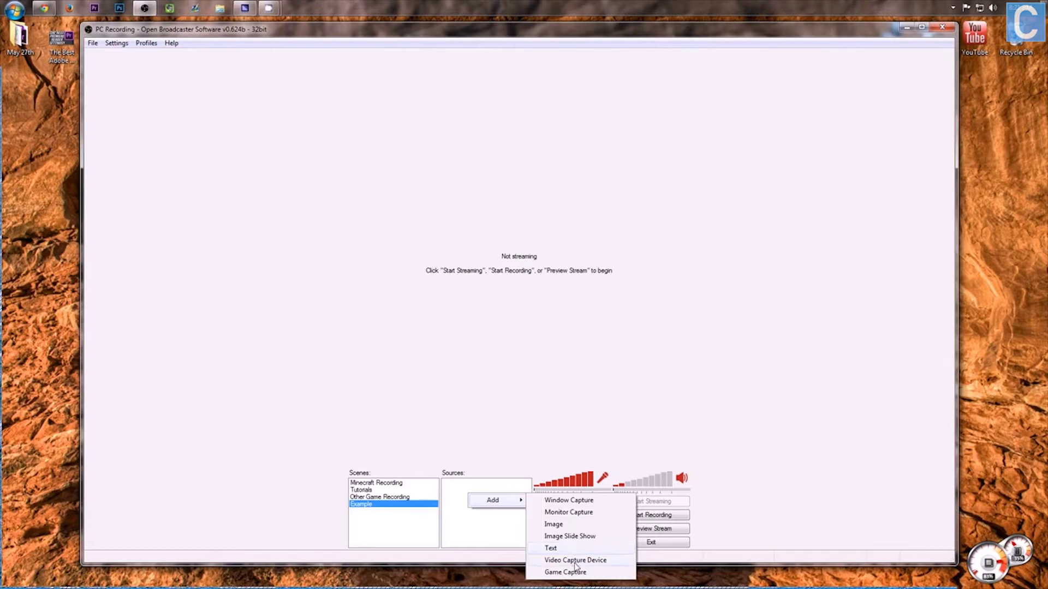
# - Add a Monitor Capture source named 'Monitor 2' set to monitor 2, dismissing the Aero warning
pyautogui.click(577, 513)
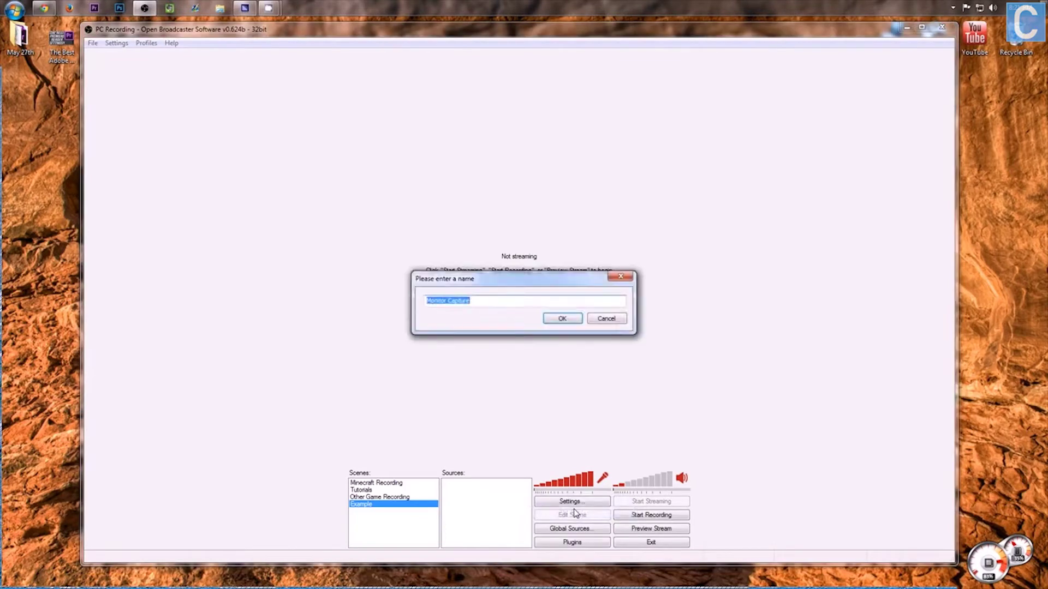
pyautogui.write('Monitor 2')
pyautogui.click(566, 321)
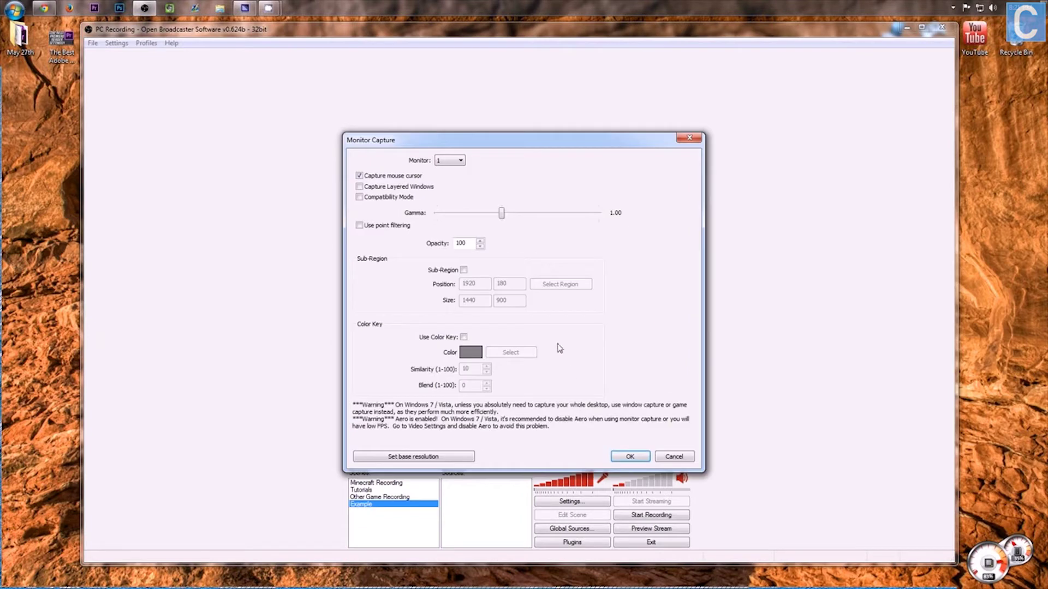
pyautogui.click(443, 160)
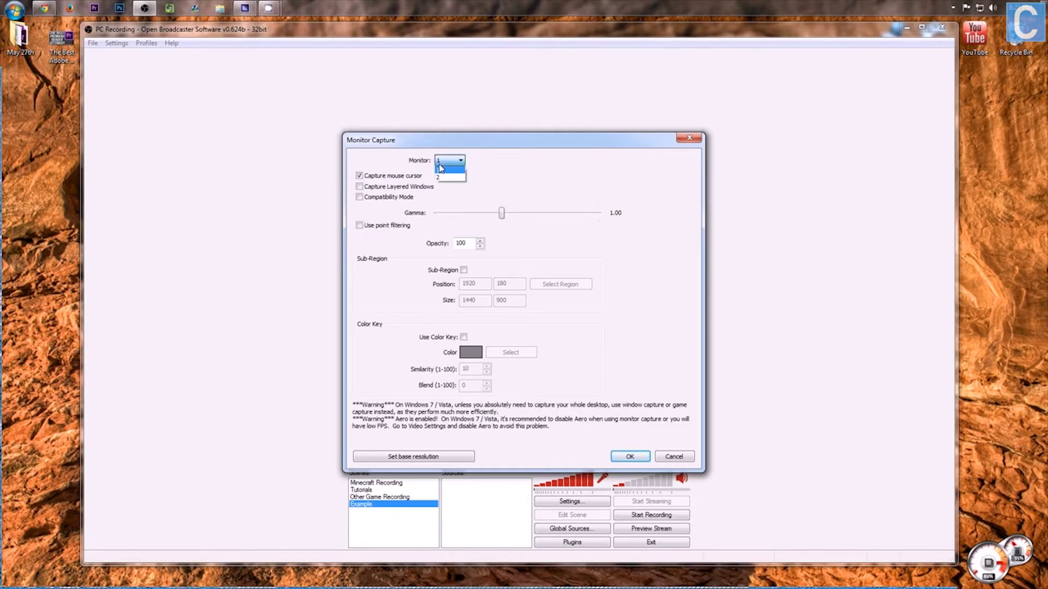
pyautogui.click(441, 177)
pyautogui.click(627, 456)
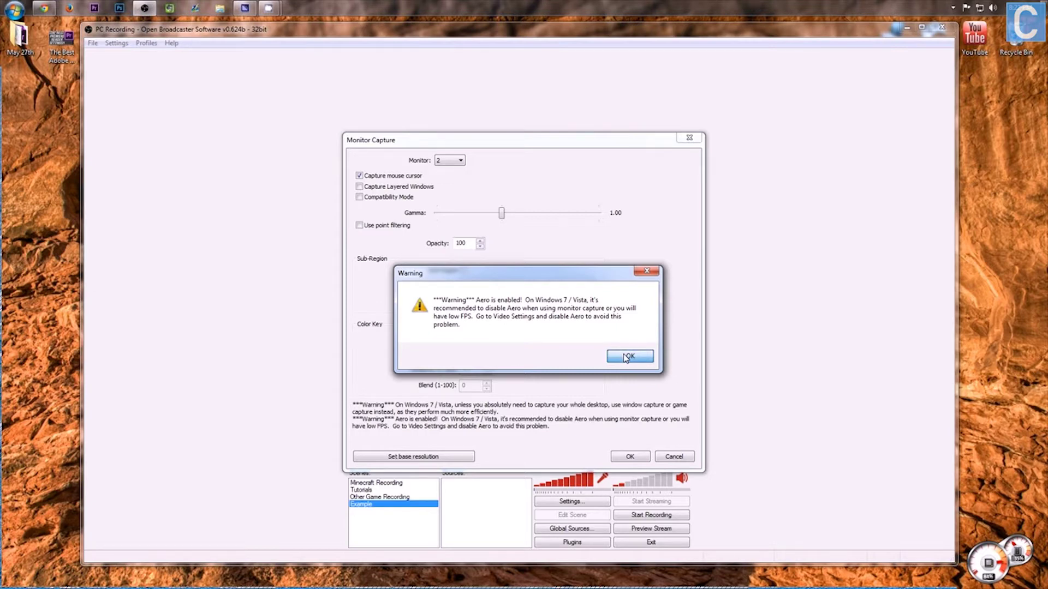
pyautogui.click(627, 356)
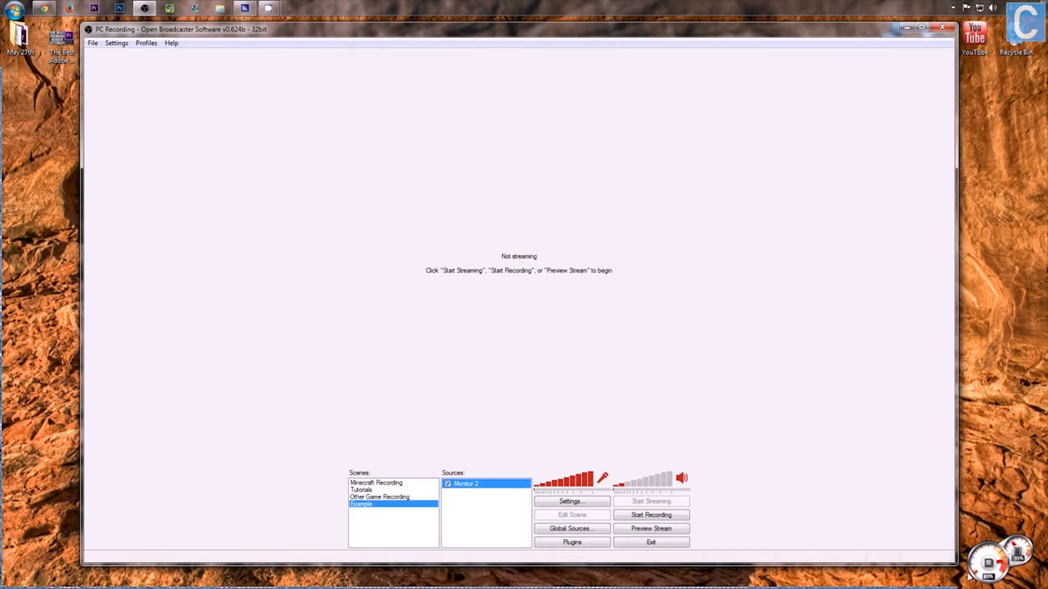
pyautogui.moveTo(992, 557)
# - Add an Image source using Pictures > PhotoShop Work > Minecraft Overlays > Minecraft Overlay
pyautogui.rightClick(491, 521)
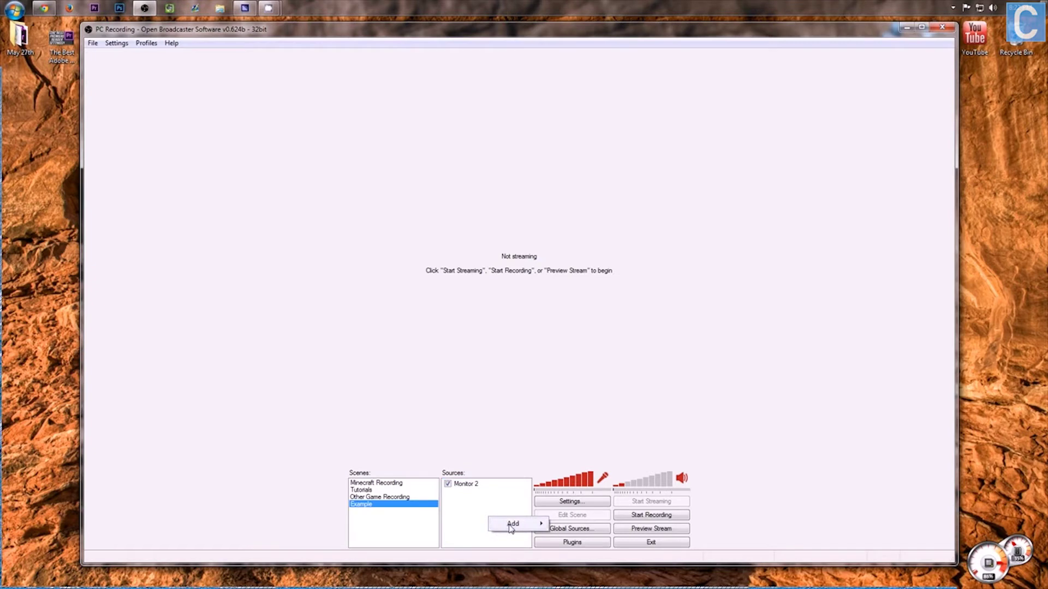
pyautogui.moveTo(513, 525)
pyautogui.click(599, 476)
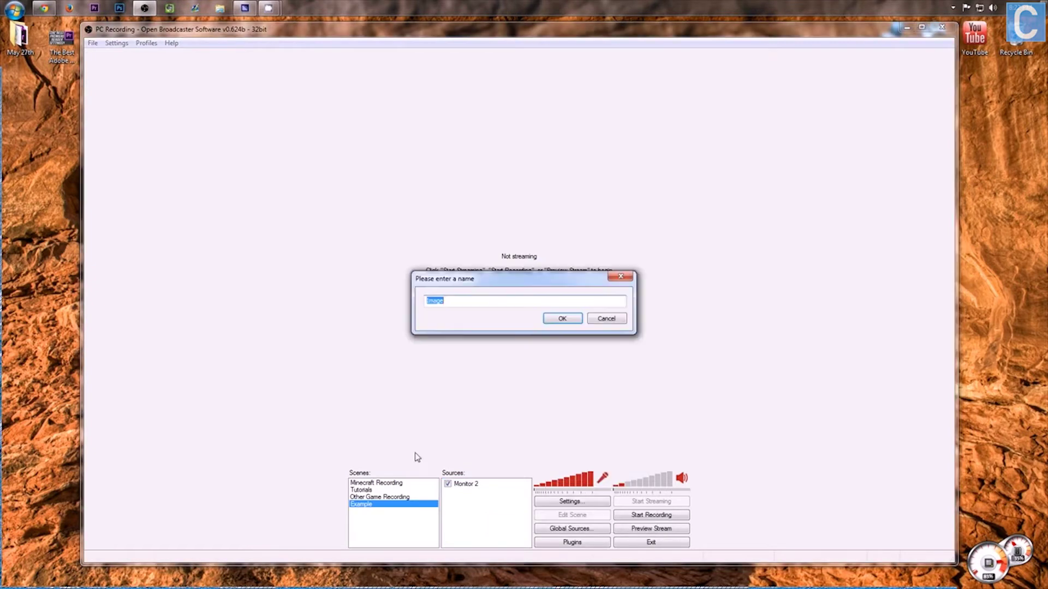
pyautogui.click(563, 318)
pyautogui.click(572, 221)
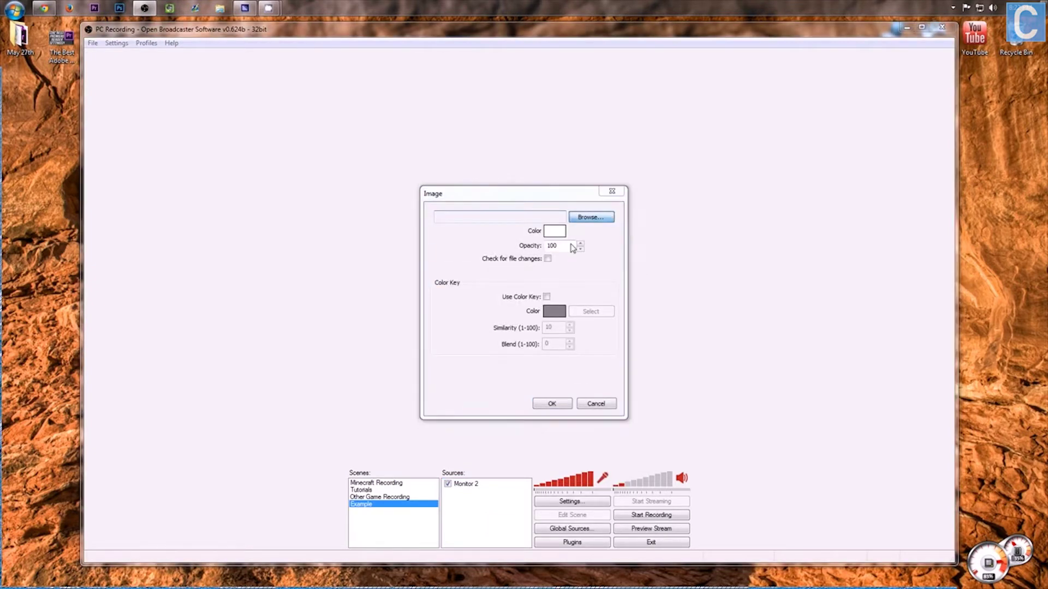
pyautogui.click(468, 358)
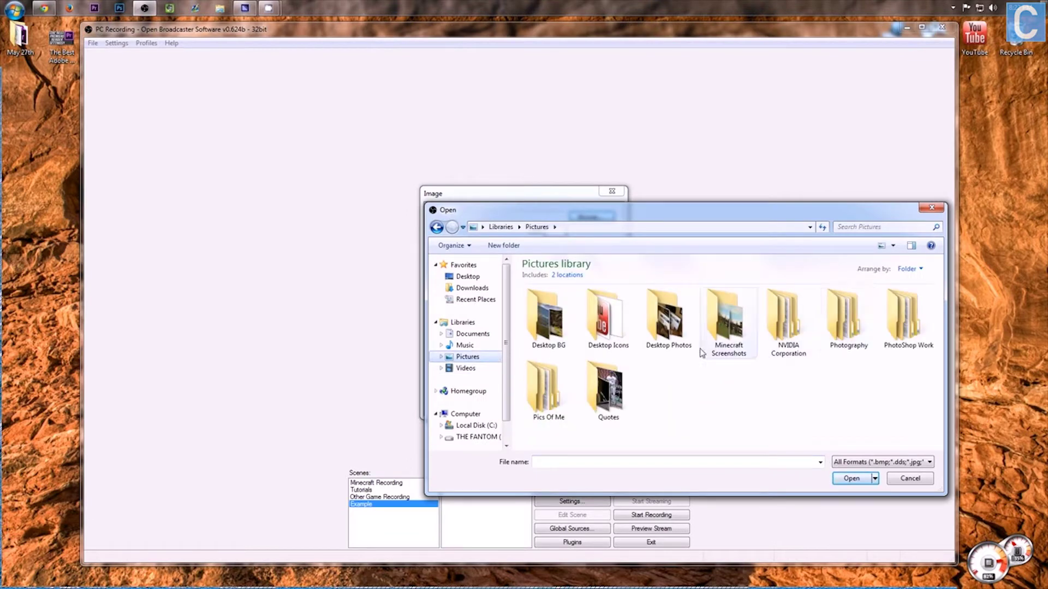
pyautogui.doubleClick(898, 322)
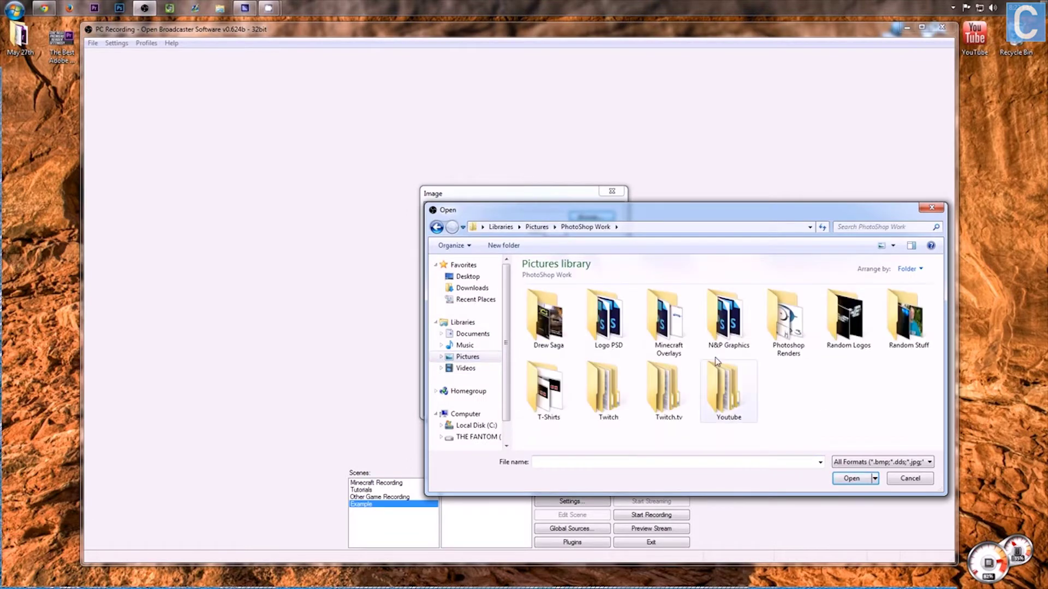
pyautogui.doubleClick(675, 334)
pyautogui.doubleClick(668, 317)
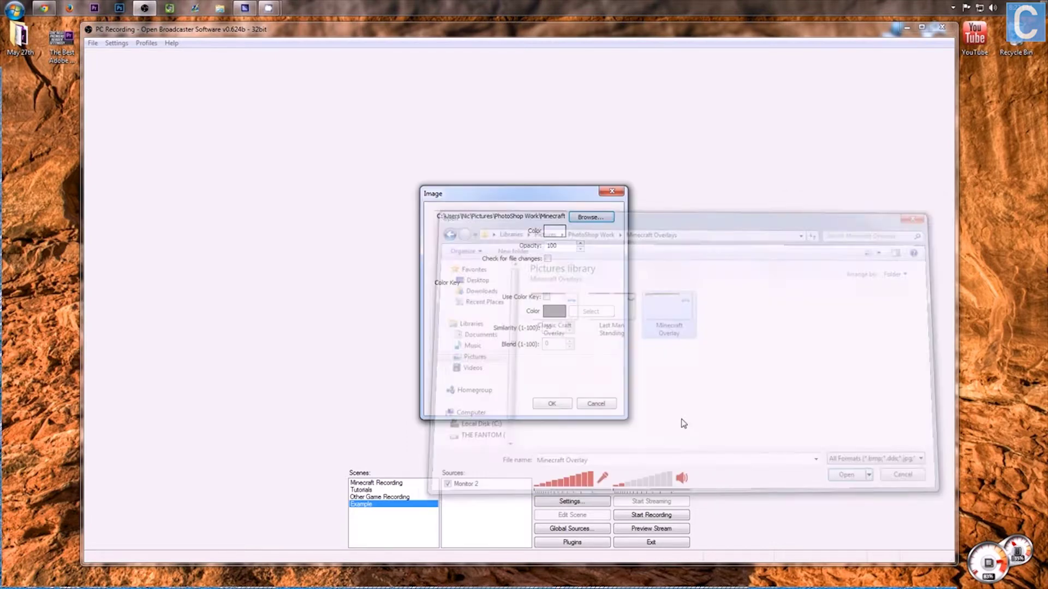
pyautogui.click(570, 402)
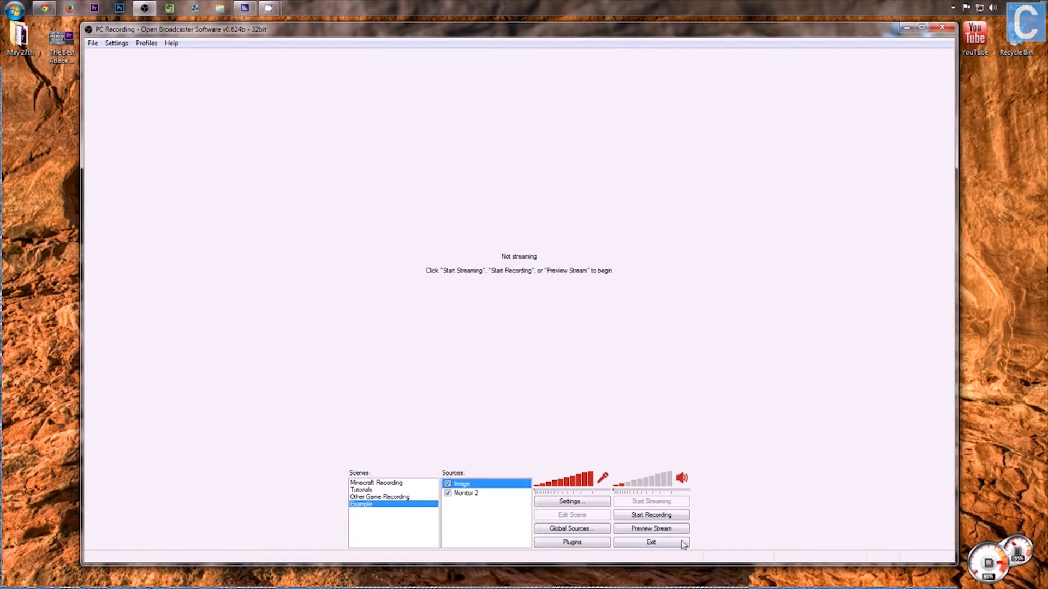
# - Start the stream preview with the Image overlay checked and Monitor 2 unchecked
pyautogui.click(662, 529)
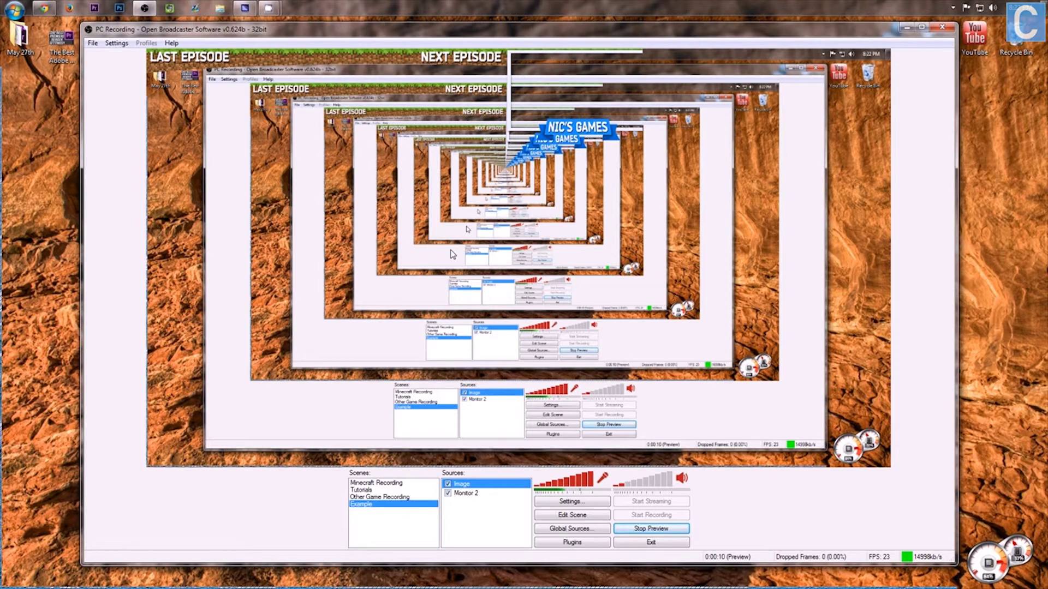
pyautogui.click(448, 493)
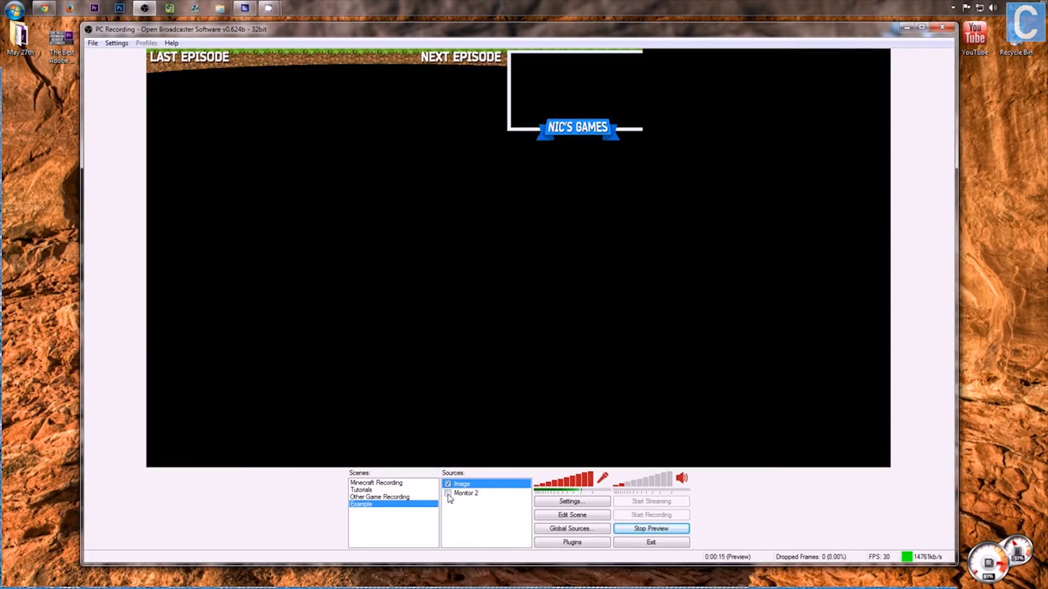
pyautogui.click(448, 493)
pyautogui.click(448, 493)
pyautogui.click(447, 484)
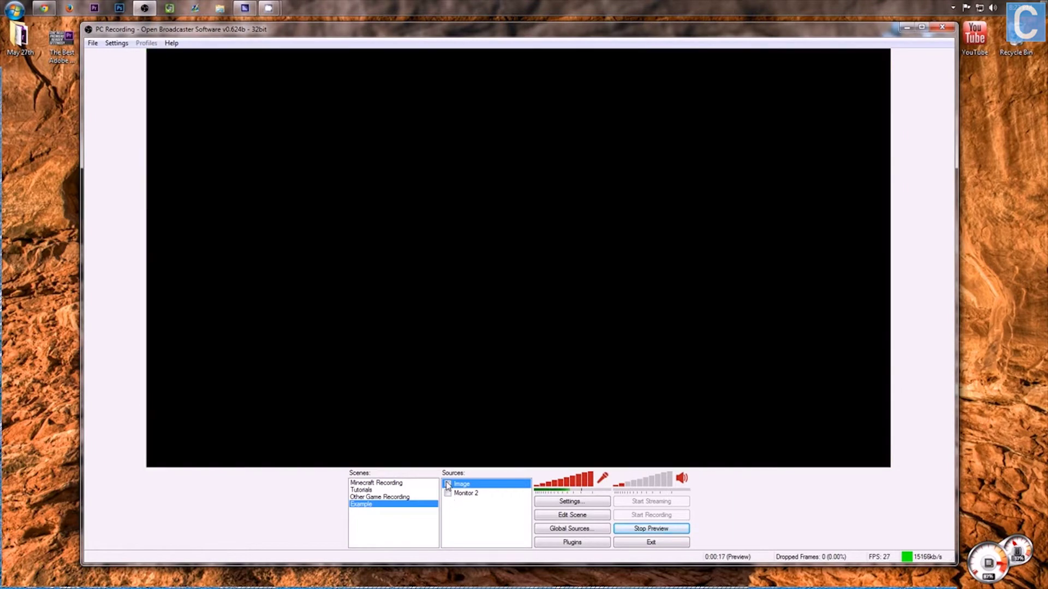
pyautogui.click(447, 484)
pyautogui.click(447, 484)
pyautogui.click(447, 484)
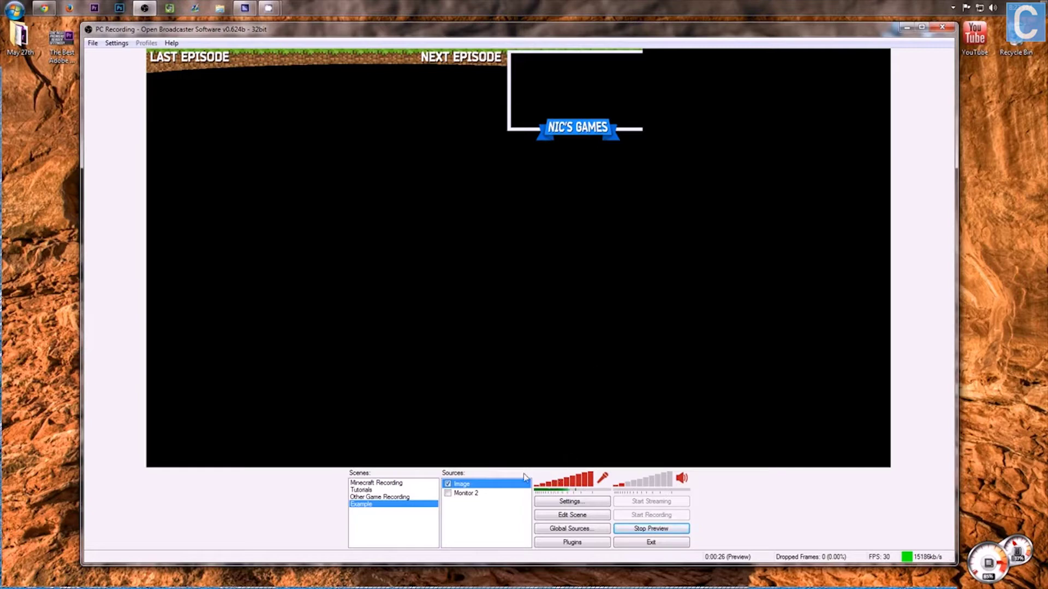
pyautogui.rightClick(466, 485)
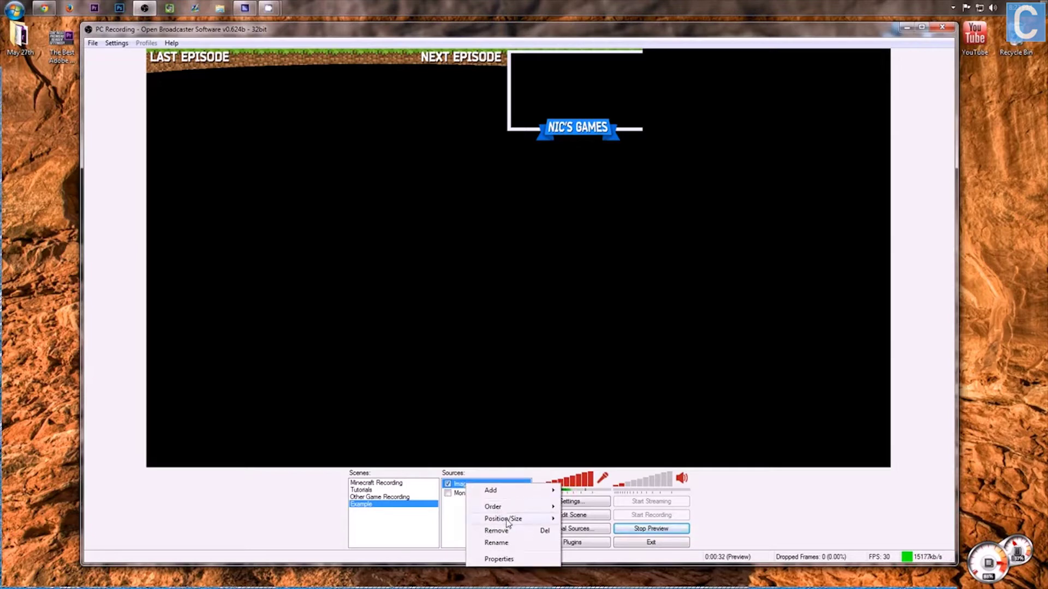
# - Fit the overlay image to the whole preview and turn on Edit Scene mode
pyautogui.moveTo(507, 521)
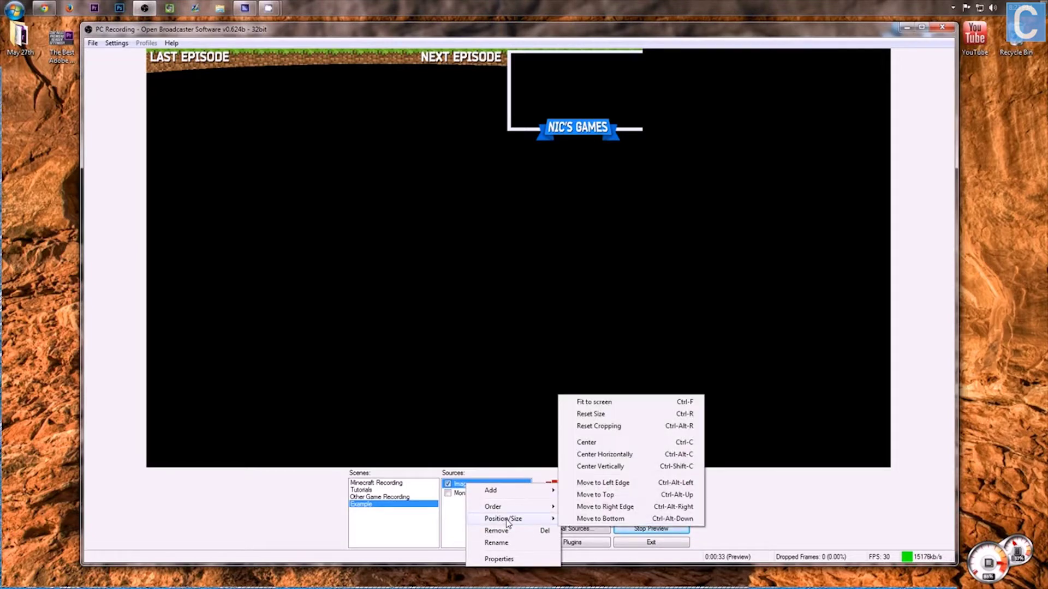
pyautogui.click(600, 402)
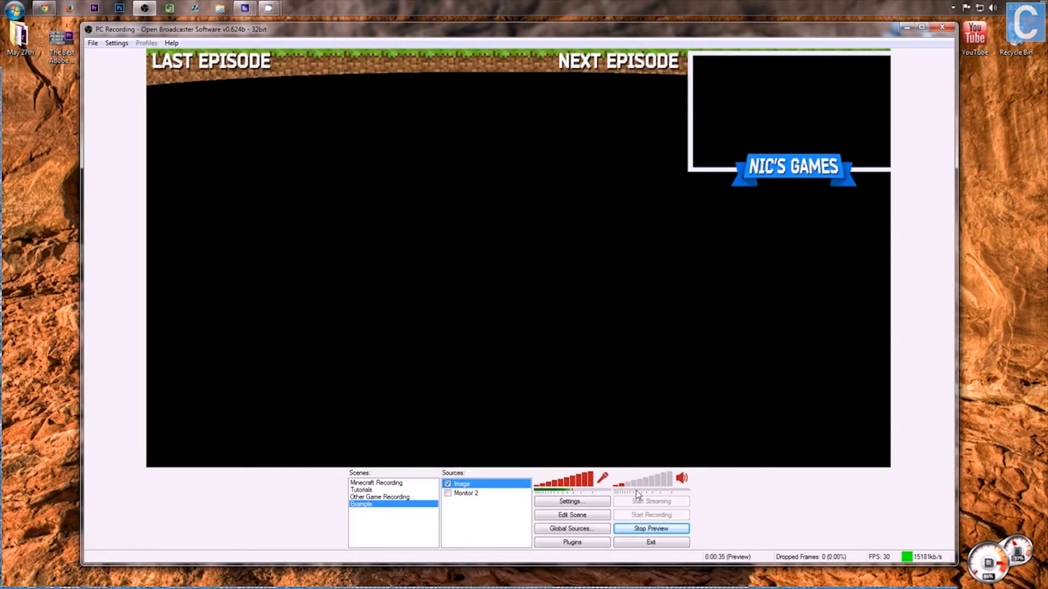
pyautogui.click(600, 516)
# - Re-enable Monitor 2, shrink it and place it in the overlay's top-right frame
pyautogui.click(447, 493)
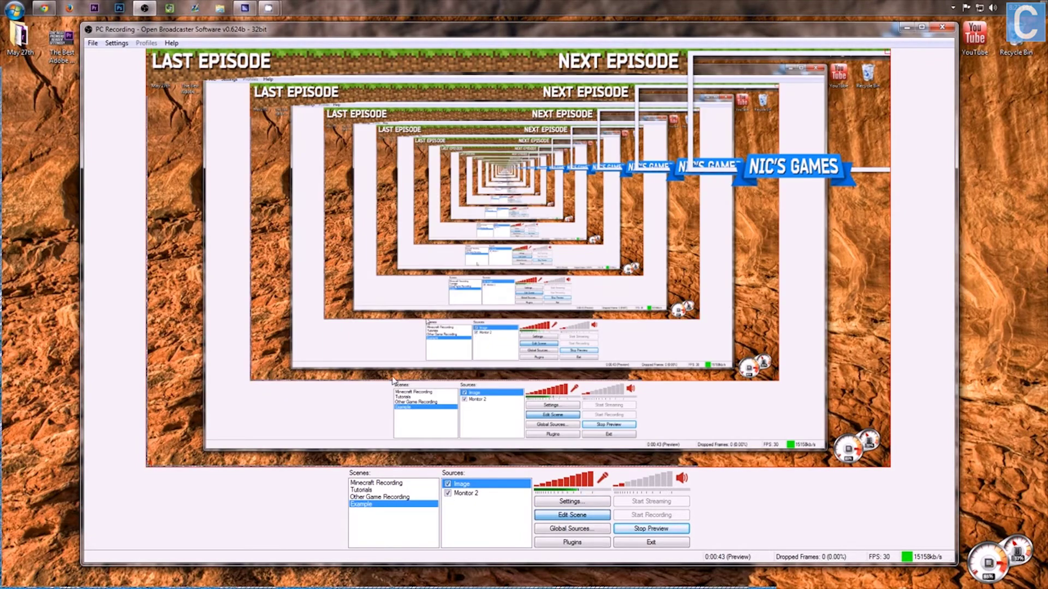
pyautogui.click(461, 494)
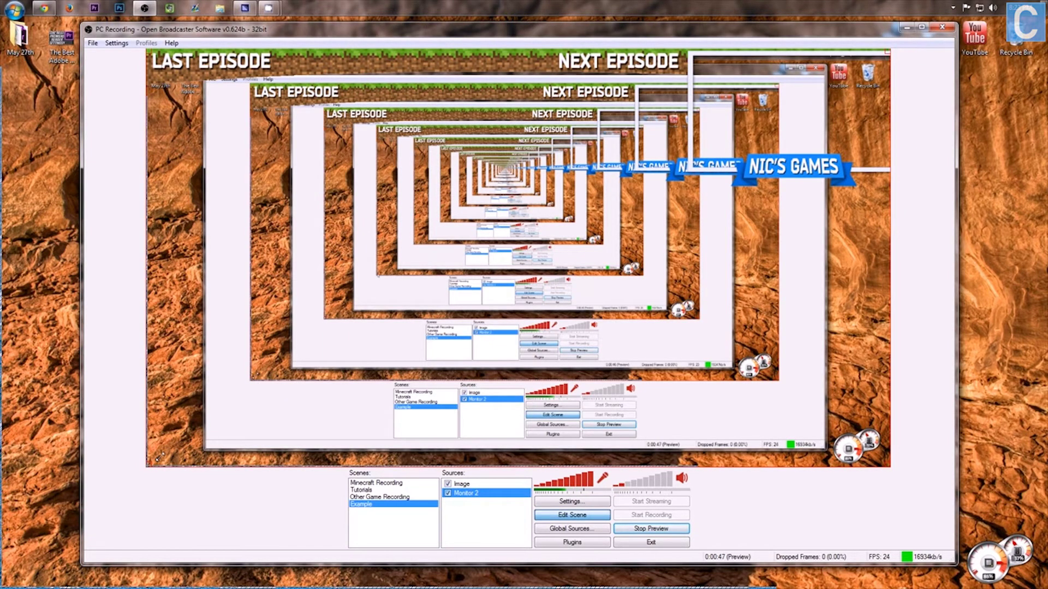
pyautogui.moveTo(158, 457); pyautogui.dragTo(223, 424)
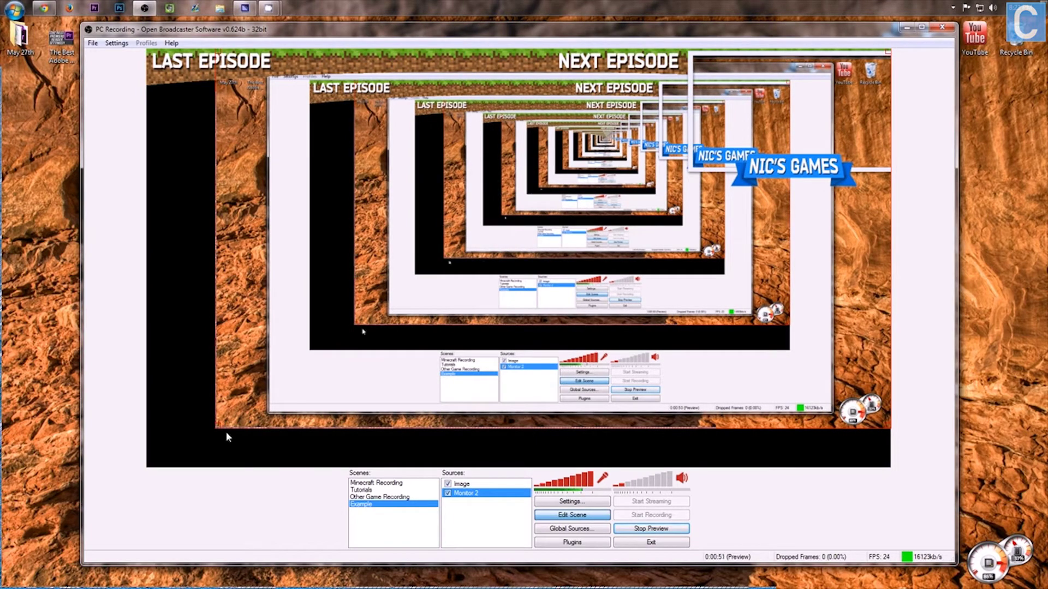
pyautogui.moveTo(216, 429); pyautogui.dragTo(682, 171)
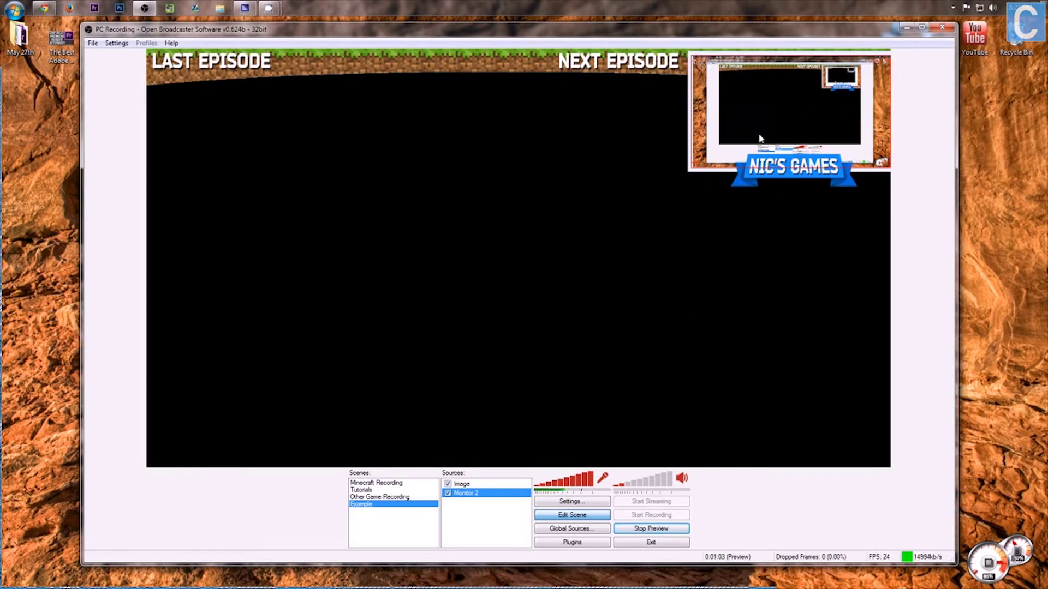
pyautogui.moveTo(803, 112); pyautogui.dragTo(833, 100)
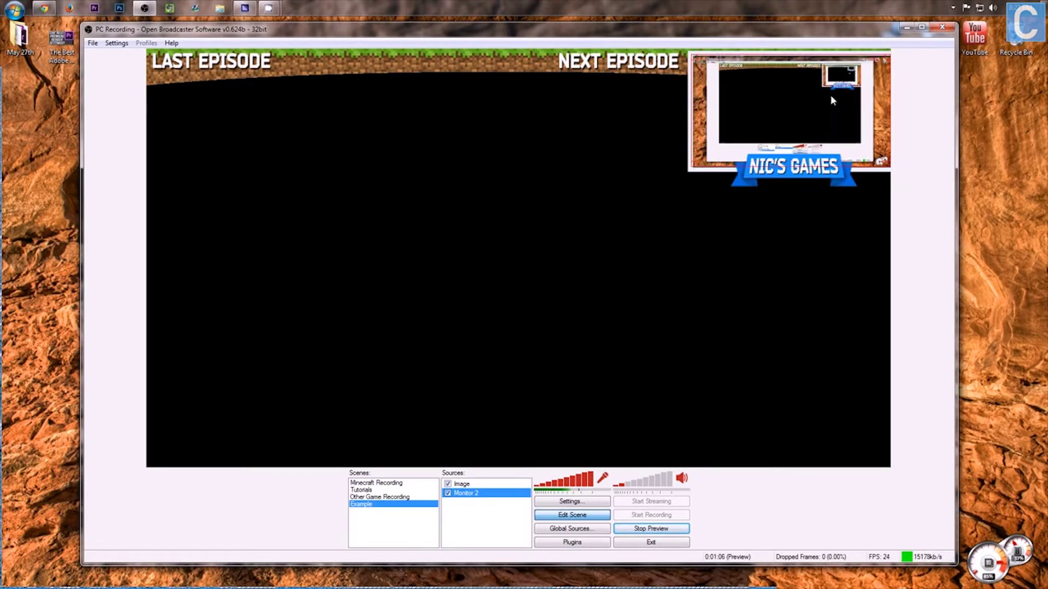
# - Select the Image source and switch Edit Scene mode off
pyautogui.click(586, 518)
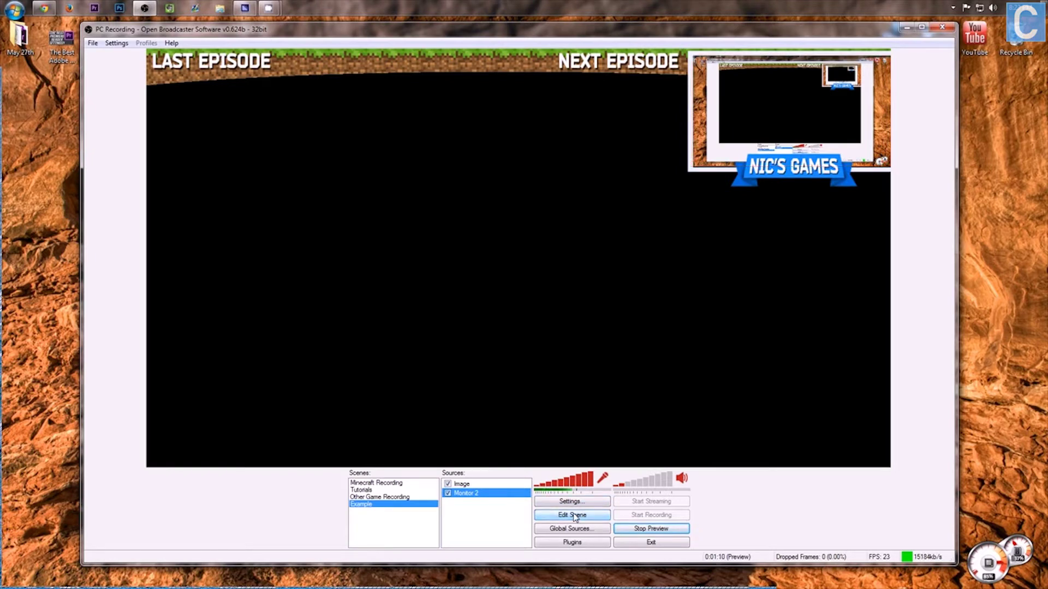
pyautogui.click(574, 517)
pyautogui.click(546, 87)
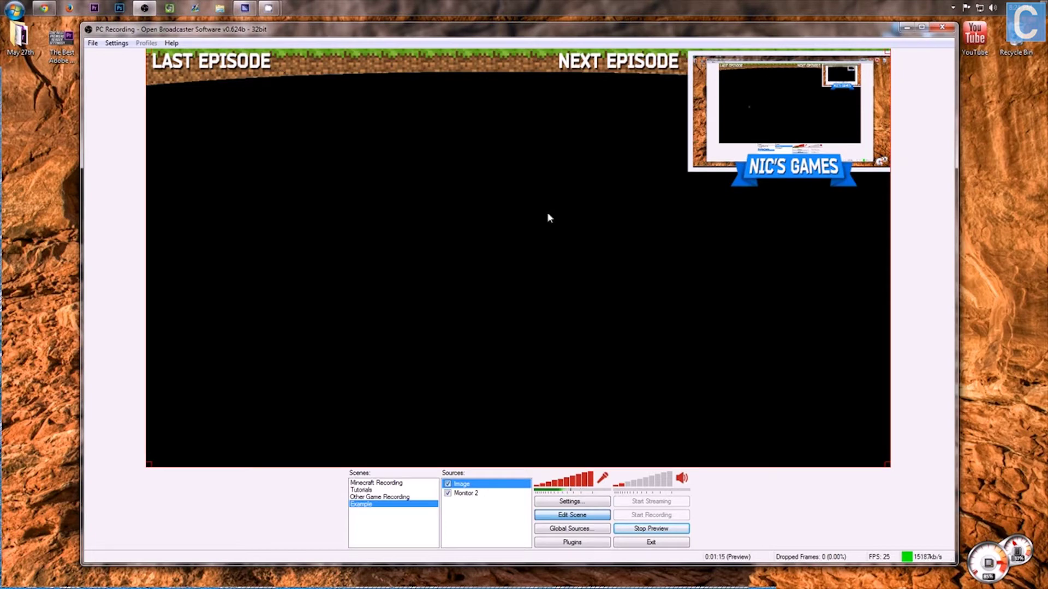
pyautogui.click(586, 517)
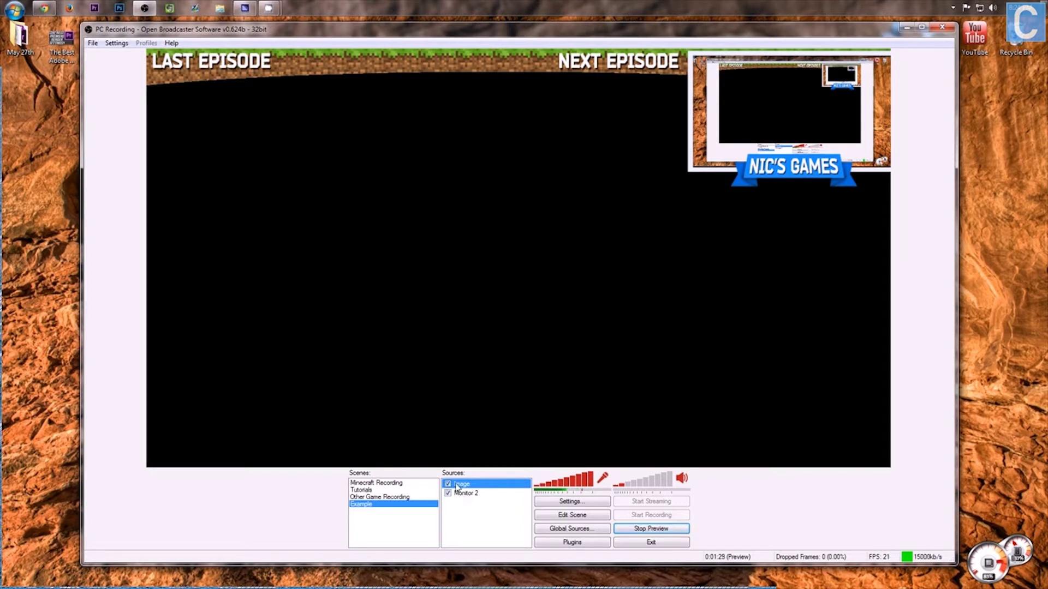
# - Check the source Add menu, then stop the preview
pyautogui.rightClick(464, 511)
pyautogui.click(457, 512)
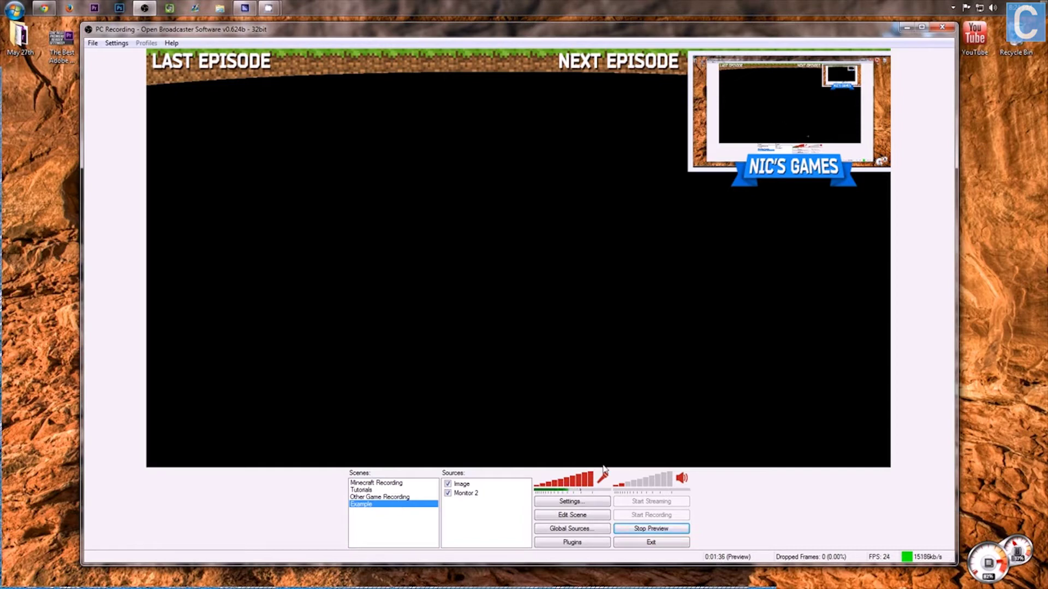
pyautogui.rightClick(459, 507)
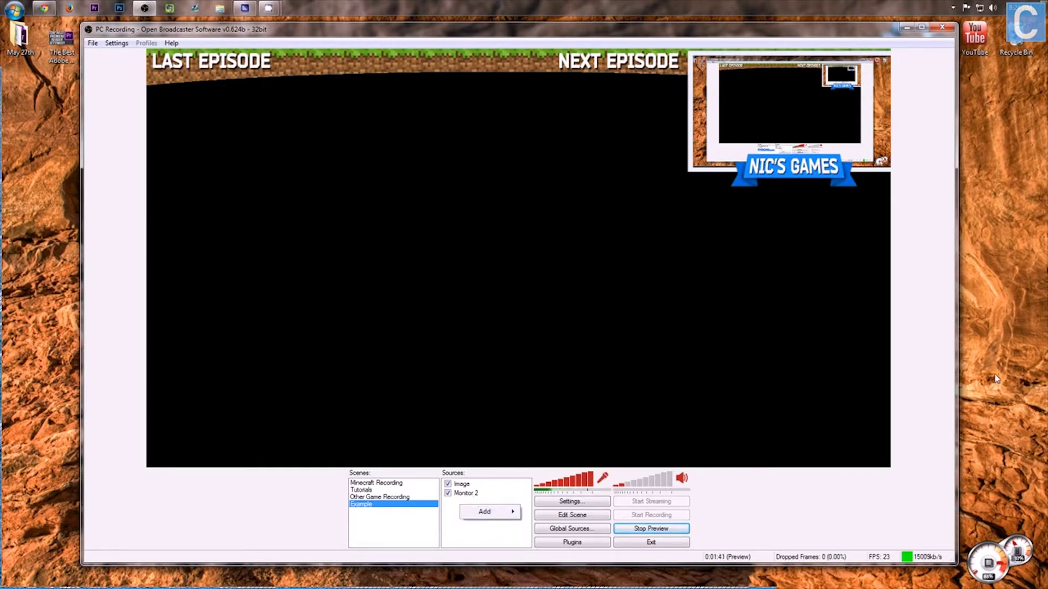
pyautogui.click(726, 174)
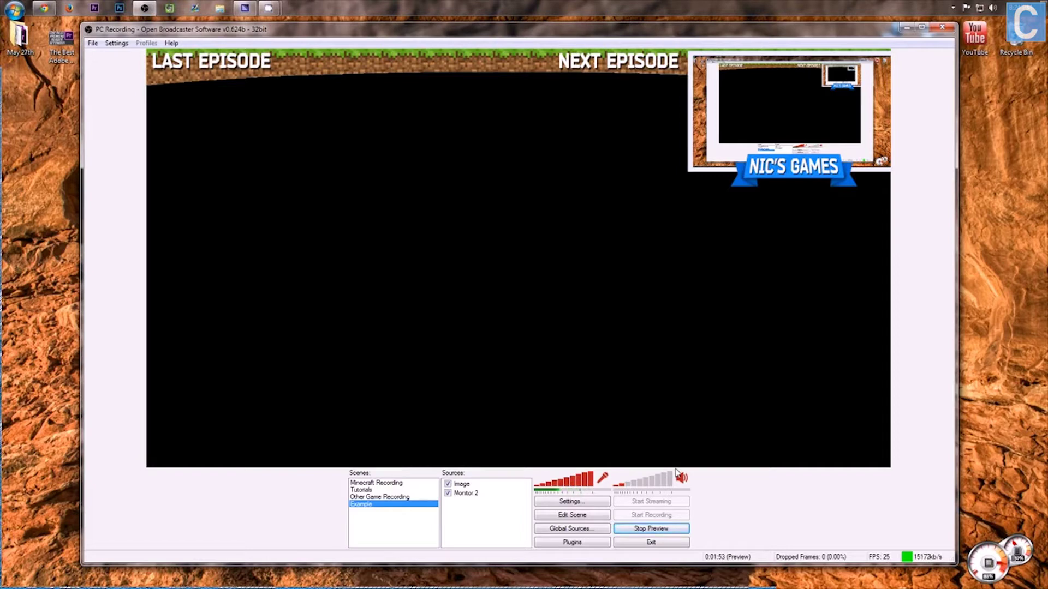
pyautogui.click(686, 533)
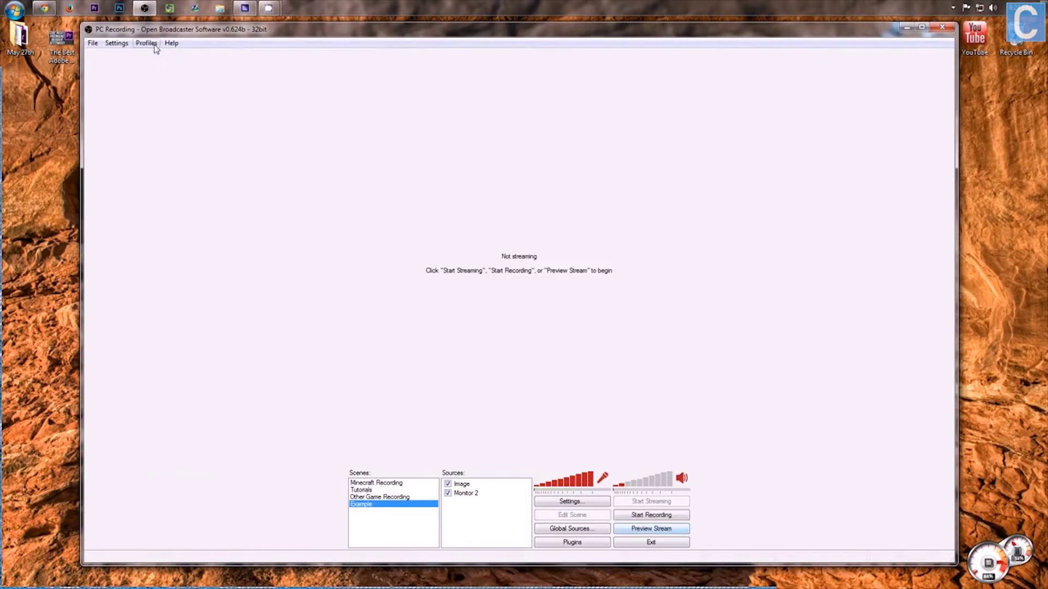
# - Open the Settings window, keeping PC Recording as the setting profile
pyautogui.click(146, 43)
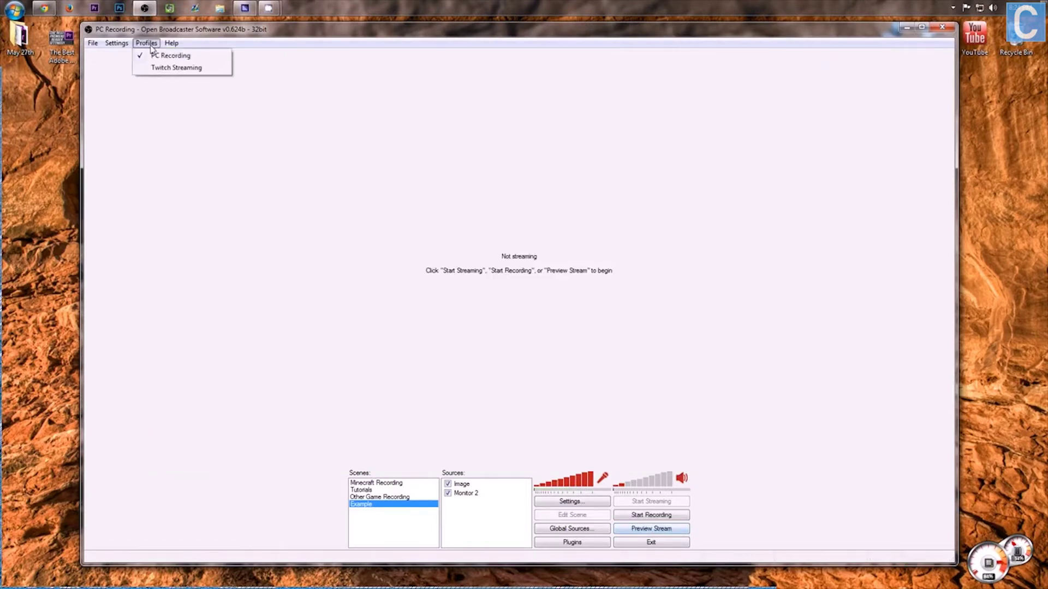
pyautogui.click(602, 378)
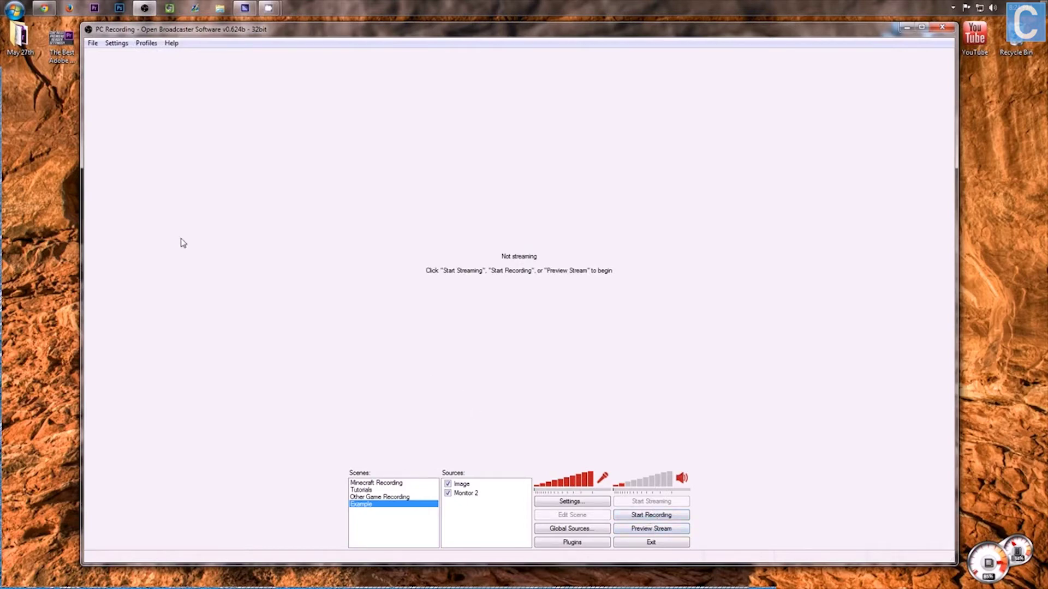
pyautogui.click(123, 45)
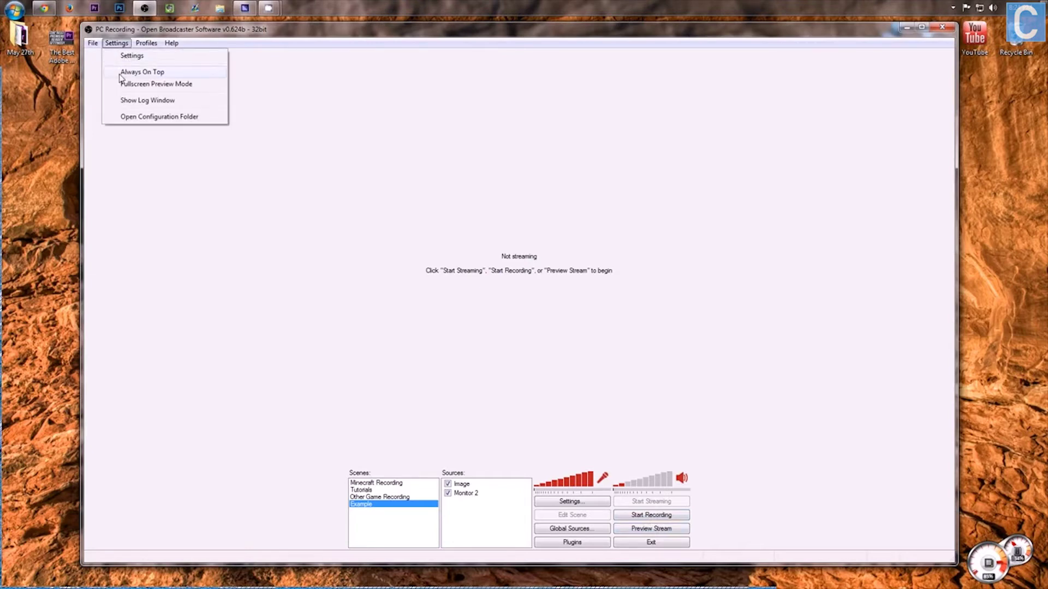
pyautogui.click(127, 56)
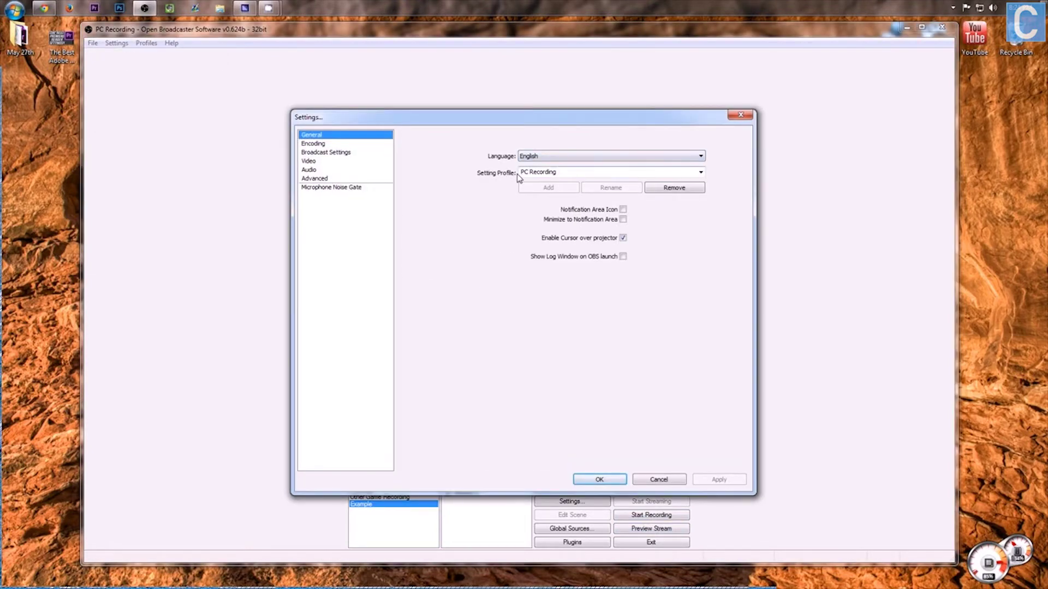
pyautogui.click(701, 172)
pyautogui.click(702, 173)
pyautogui.click(701, 172)
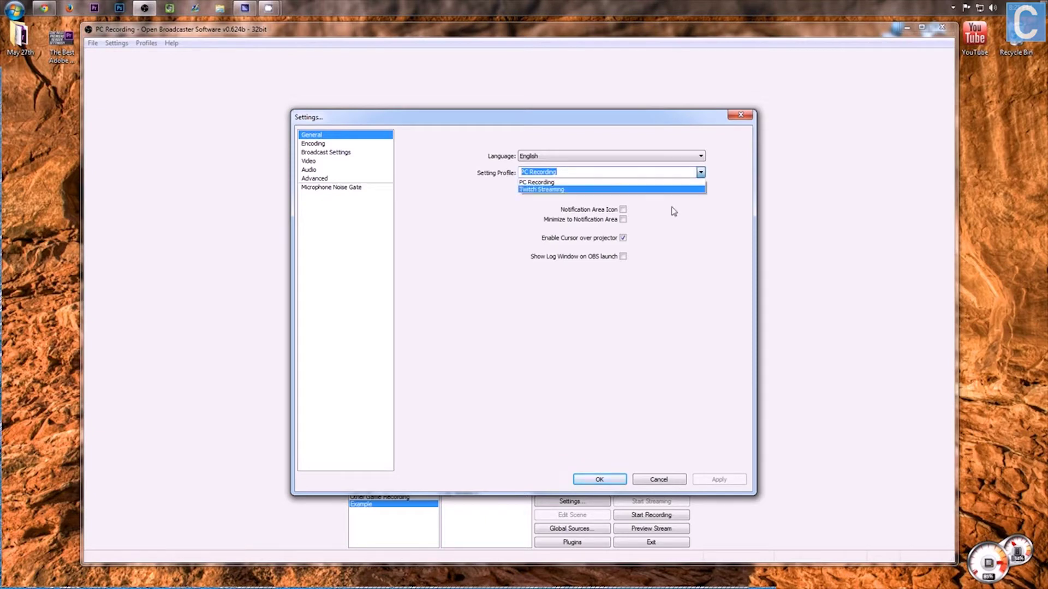
pyautogui.click(662, 181)
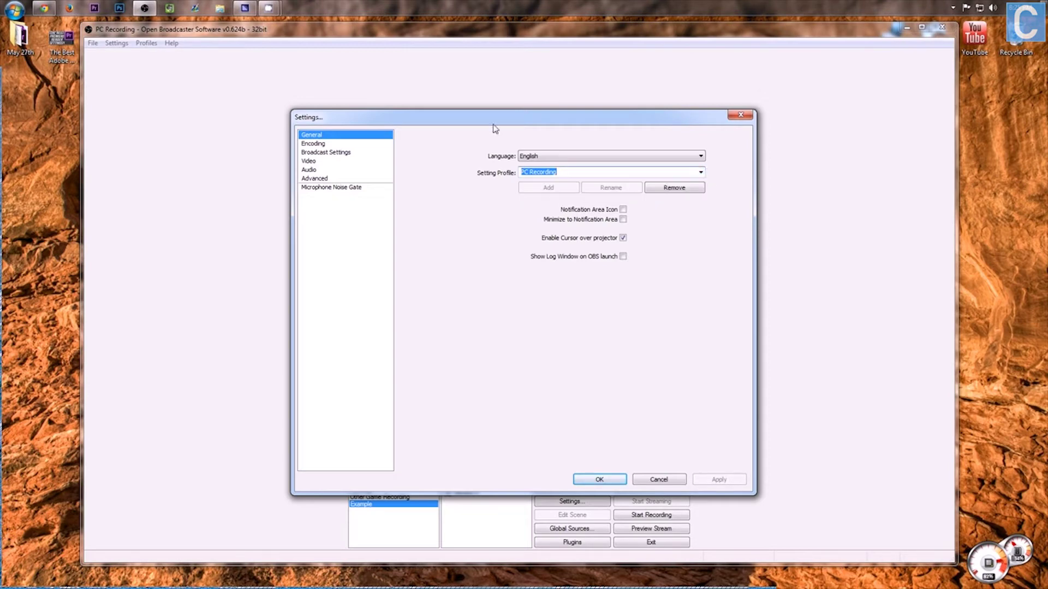
# - Confirm PC Recording's broadcast mode stays File Output Only
pyautogui.click(349, 152)
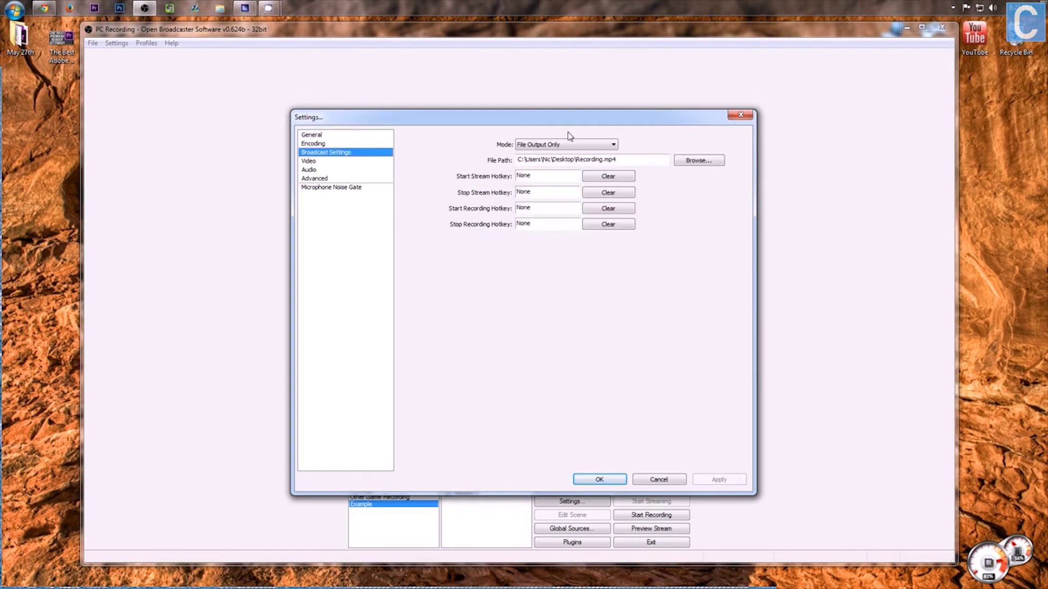
pyautogui.click(569, 143)
pyautogui.click(675, 200)
pyautogui.click(330, 136)
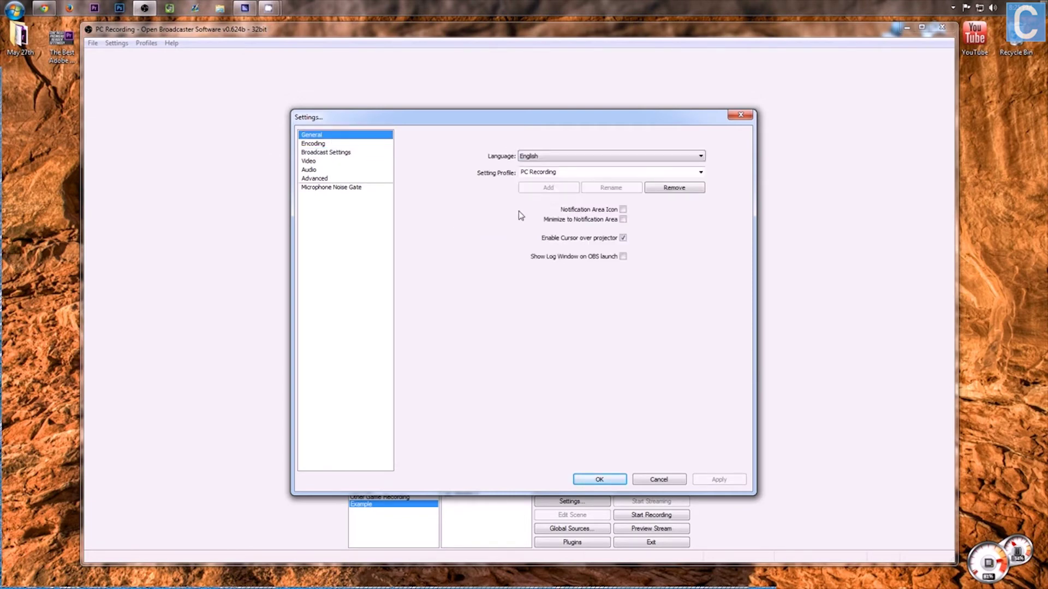
# - Switch the setting profile to Twitch Streaming and review its Broadcast and Encoding settings
pyautogui.click(701, 173)
pyautogui.click(664, 197)
pyautogui.click(314, 153)
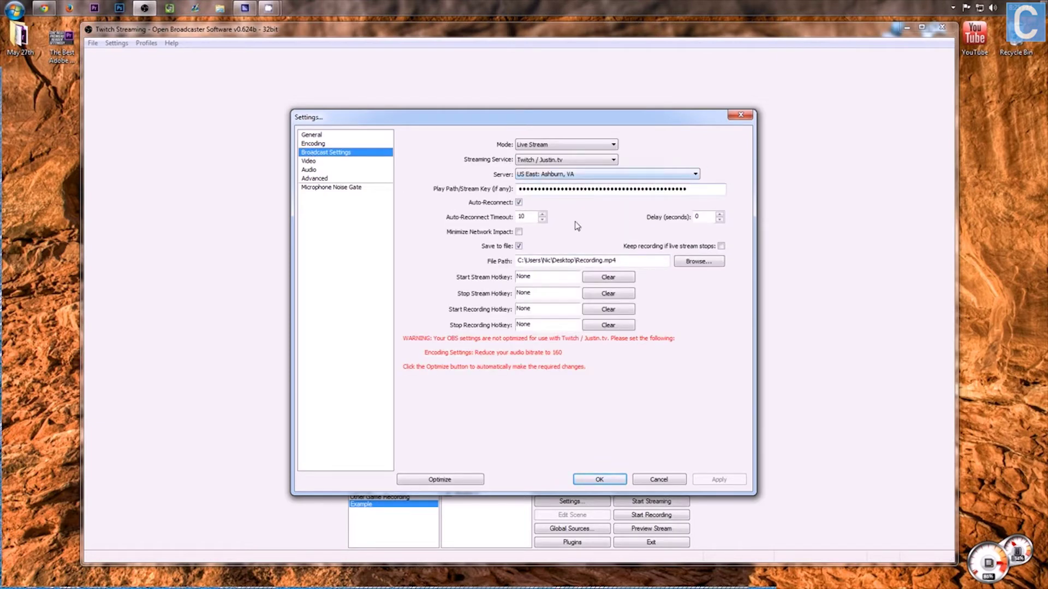
pyautogui.click(337, 145)
# - Switch the setting profile back to PC Recording and view its Encoding settings
pyautogui.click(328, 136)
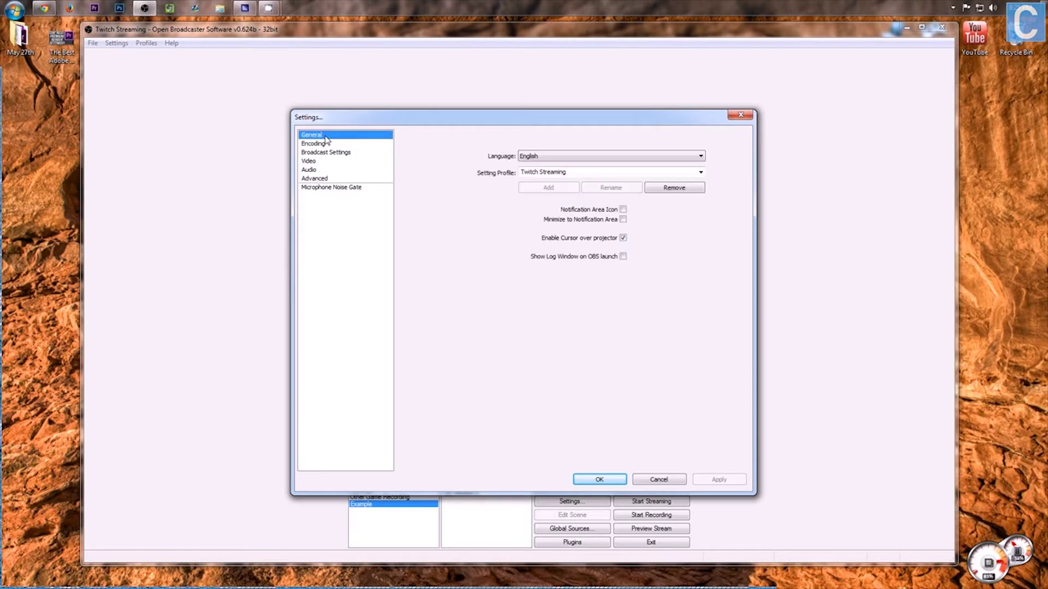
pyautogui.click(699, 173)
pyautogui.click(640, 187)
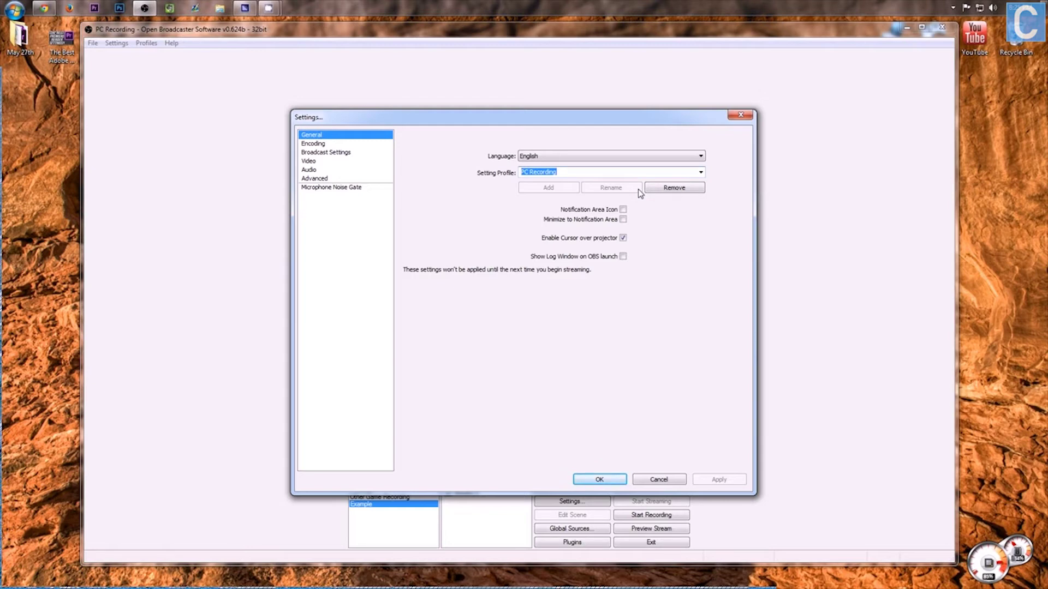
pyautogui.click(338, 145)
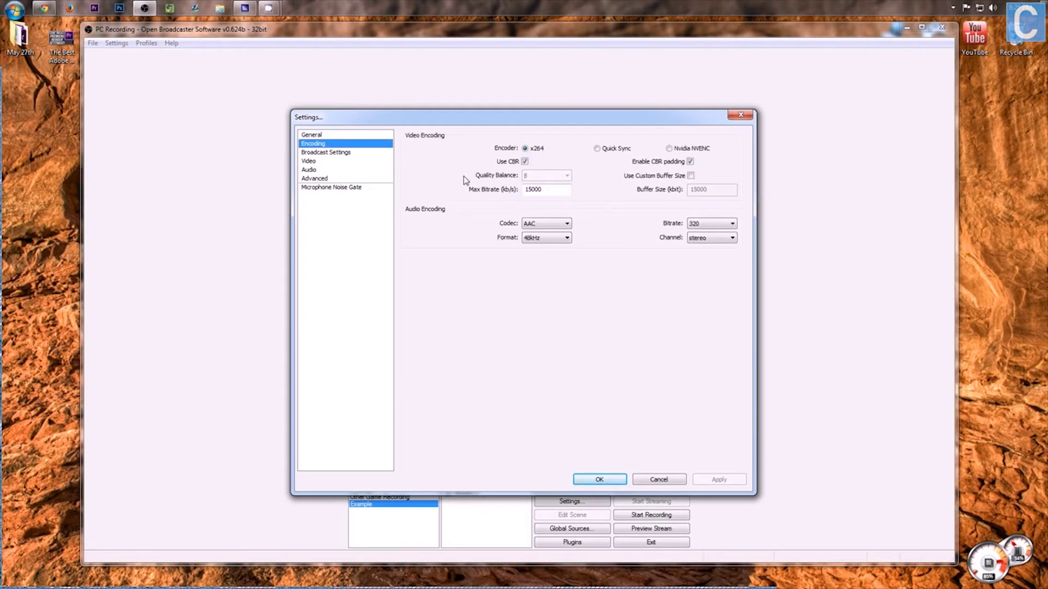
# - Edit the Max Bitrate field, leaving it at 15000
pyautogui.doubleClick(522, 191)
pyautogui.write('500')
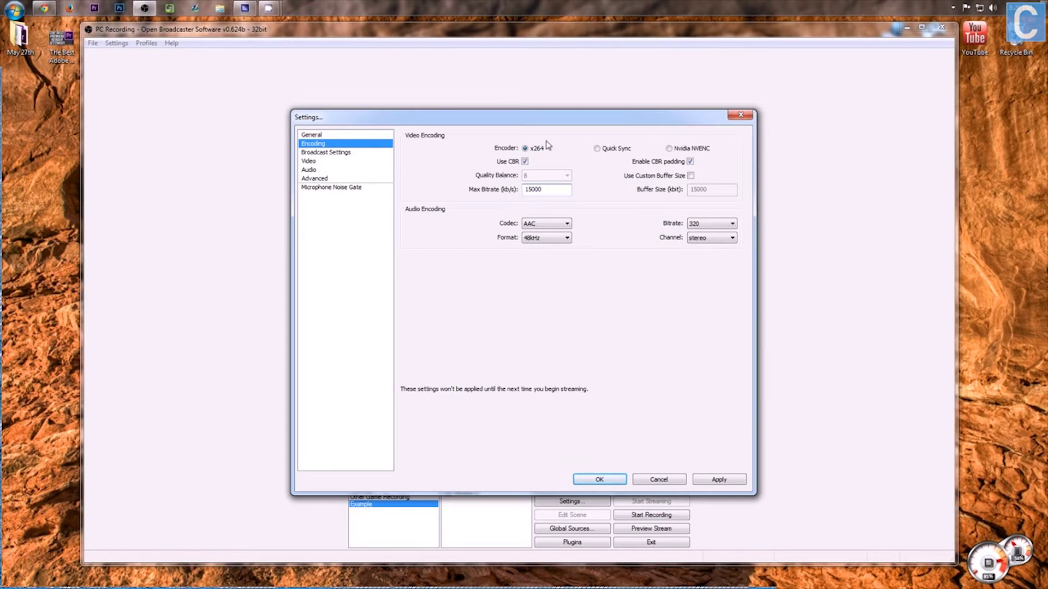
pyautogui.moveTo(566, 190)
pyautogui.click(547, 188)
pyautogui.click(551, 227)
# - Keep the audio codec at AAC and the audio format at 48kHz
pyautogui.click(551, 232)
pyautogui.click(551, 237)
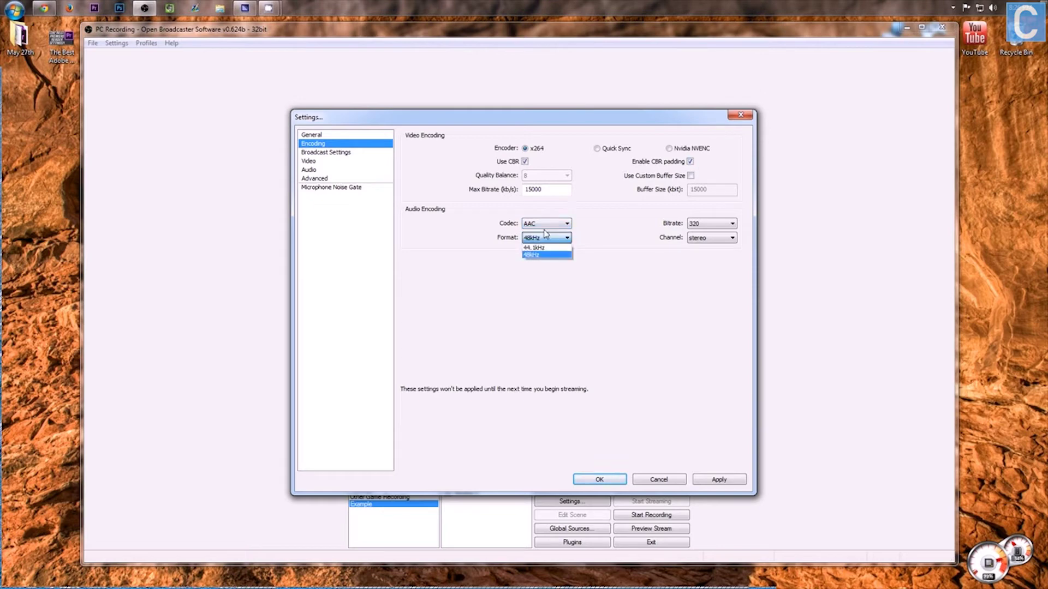
pyautogui.click(544, 256)
pyautogui.click(541, 238)
pyautogui.click(539, 255)
pyautogui.click(537, 239)
pyautogui.click(530, 256)
# - Keep stereo channels and return the audio bitrate to 320 after trying 256
pyautogui.click(728, 239)
pyautogui.click(710, 257)
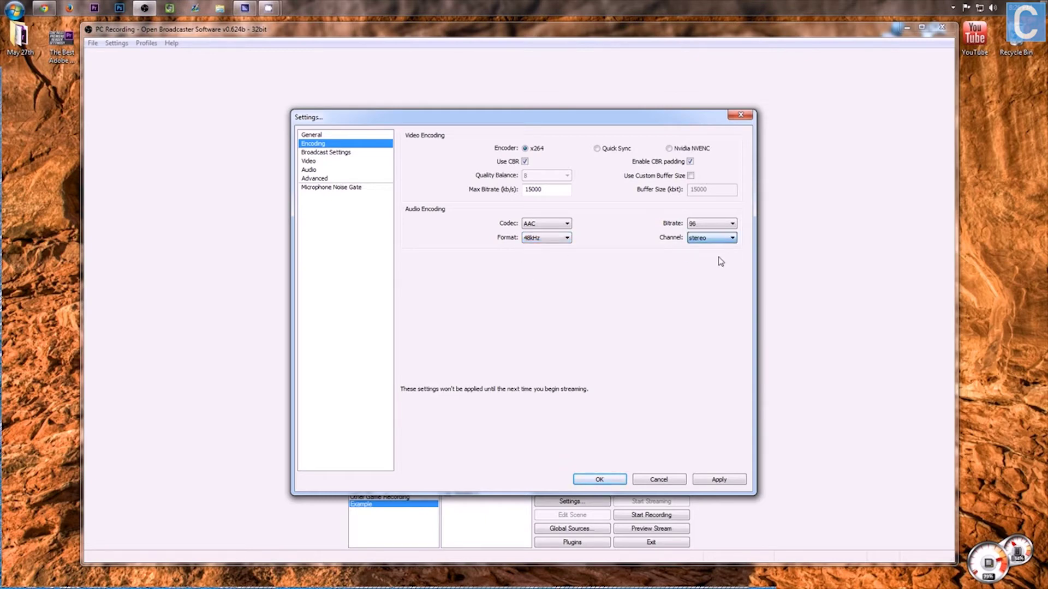
pyautogui.click(722, 224)
pyautogui.click(694, 290)
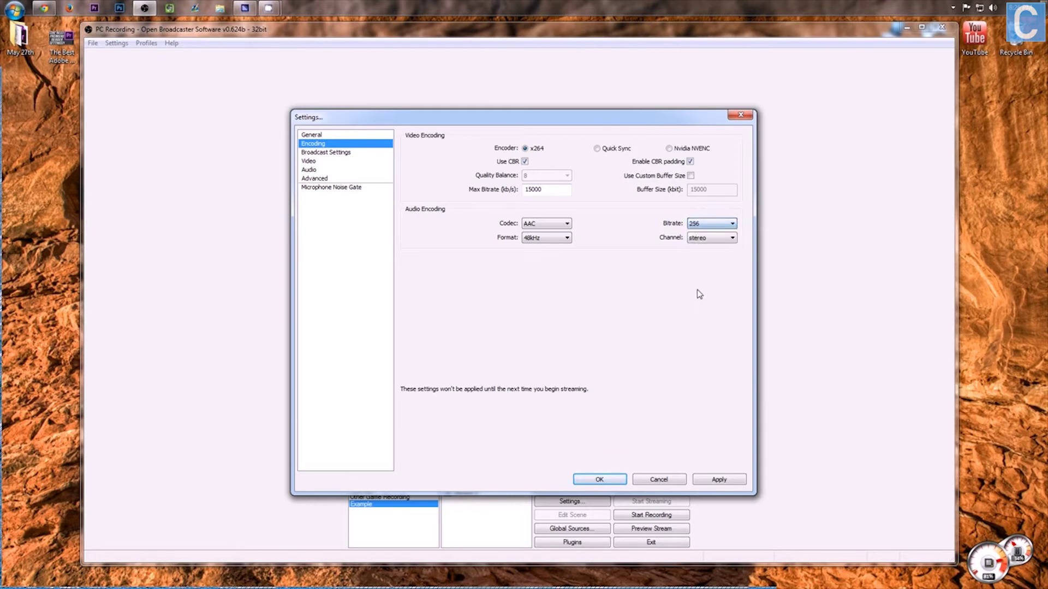
pyautogui.click(712, 224)
pyautogui.click(694, 299)
# - Open Broadcast Settings without saving the encoding changes and keep File Output Only mode
pyautogui.click(317, 154)
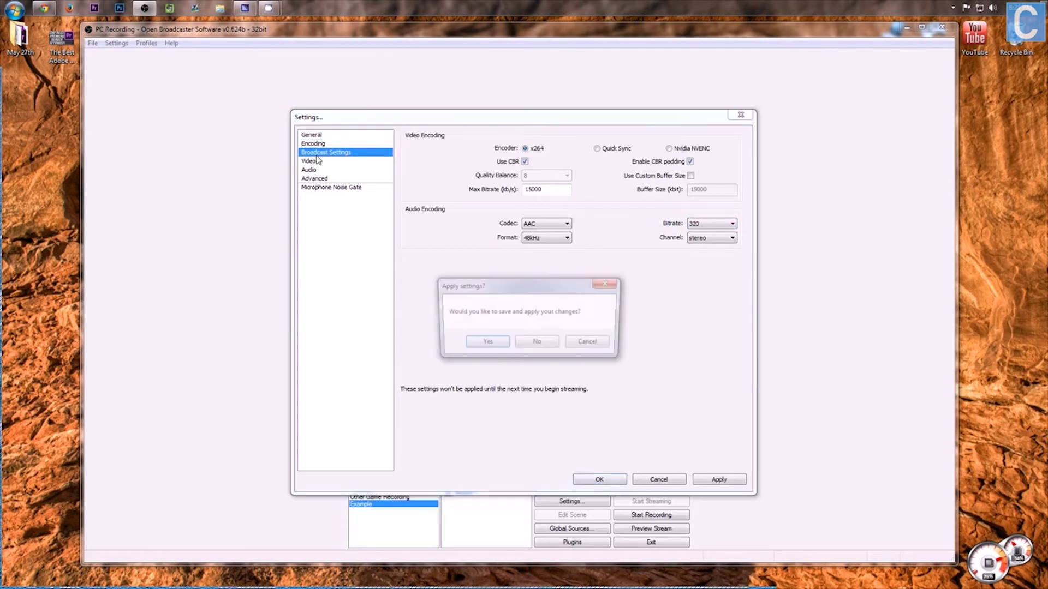
pyautogui.click(535, 343)
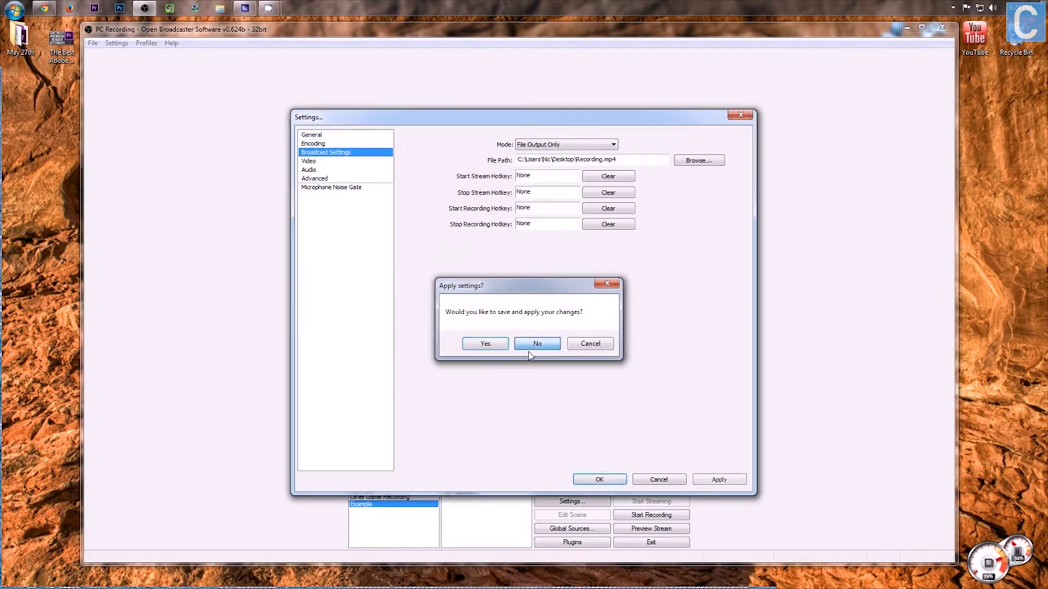
pyautogui.click(569, 145)
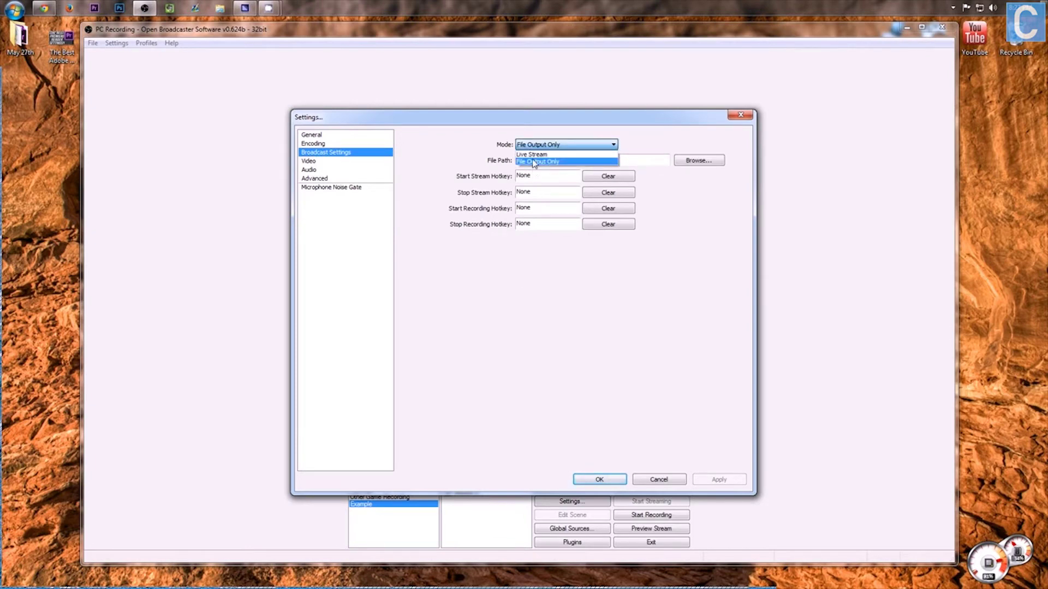
pyautogui.click(545, 163)
# - Set the recording file path to Recording.mp4 on the Desktop
pyautogui.click(692, 164)
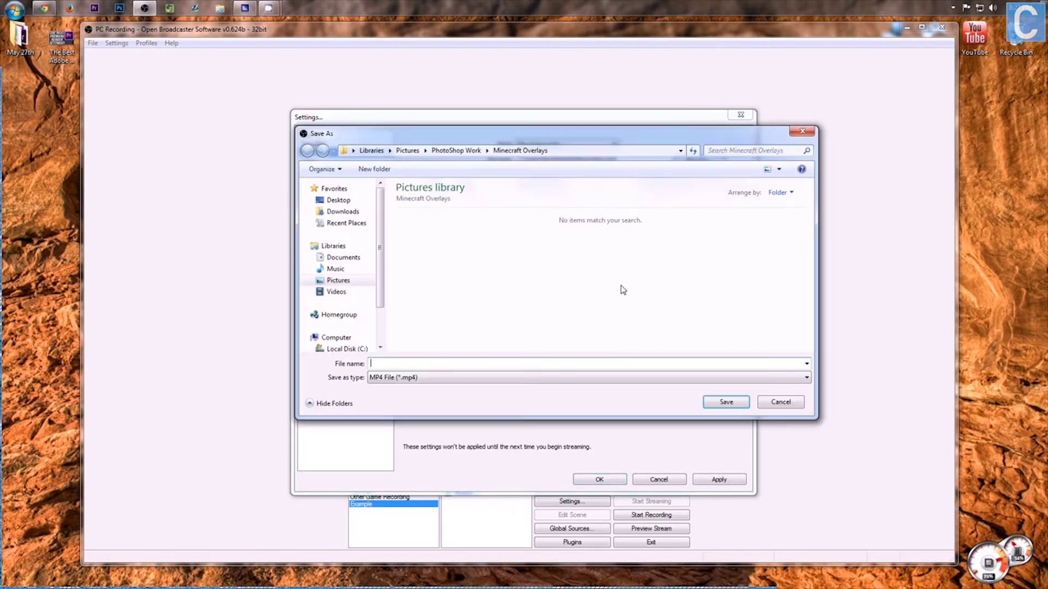
pyautogui.click(338, 199)
pyautogui.click(505, 363)
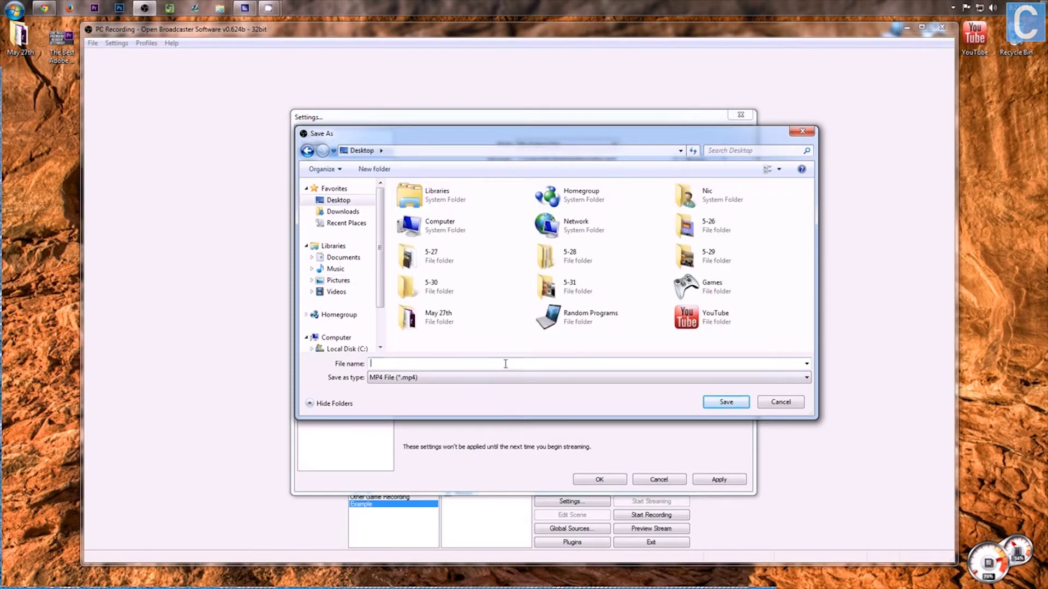
pyautogui.write('Record')
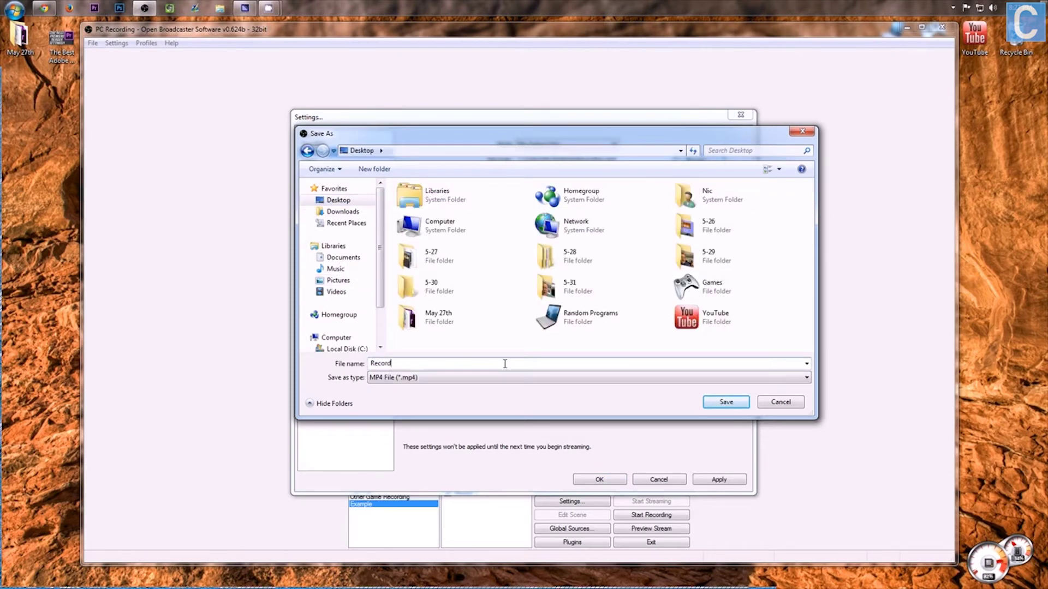
pyautogui.write('ing')
pyautogui.press('Return')
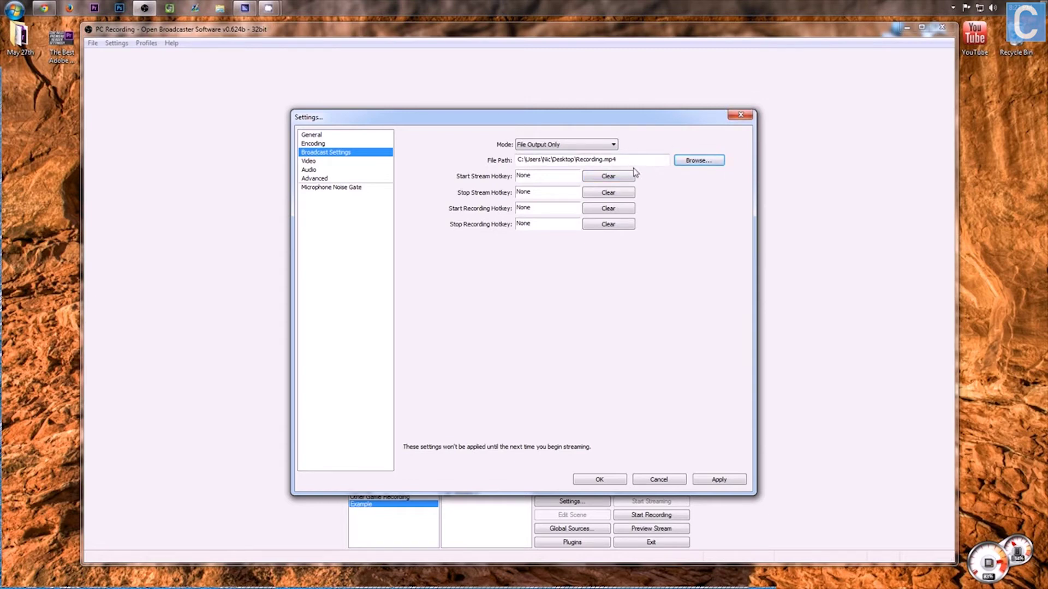
pyautogui.click(309, 161)
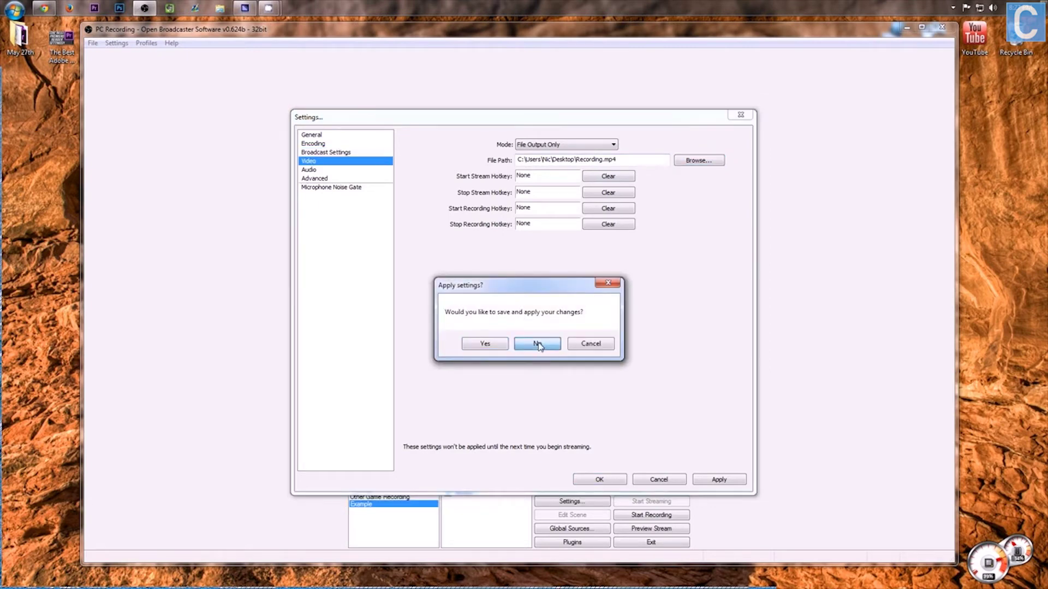
# - Discard the pending changes and select the NVIDIA GeForce GTX 760 video adapter
pyautogui.click(538, 343)
pyautogui.click(575, 144)
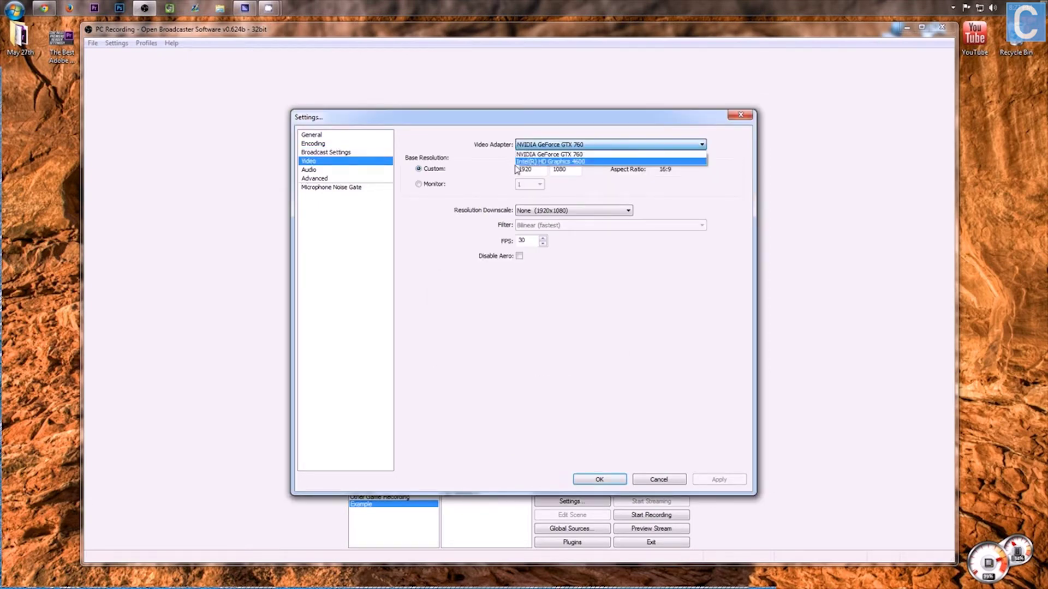
pyautogui.click(546, 155)
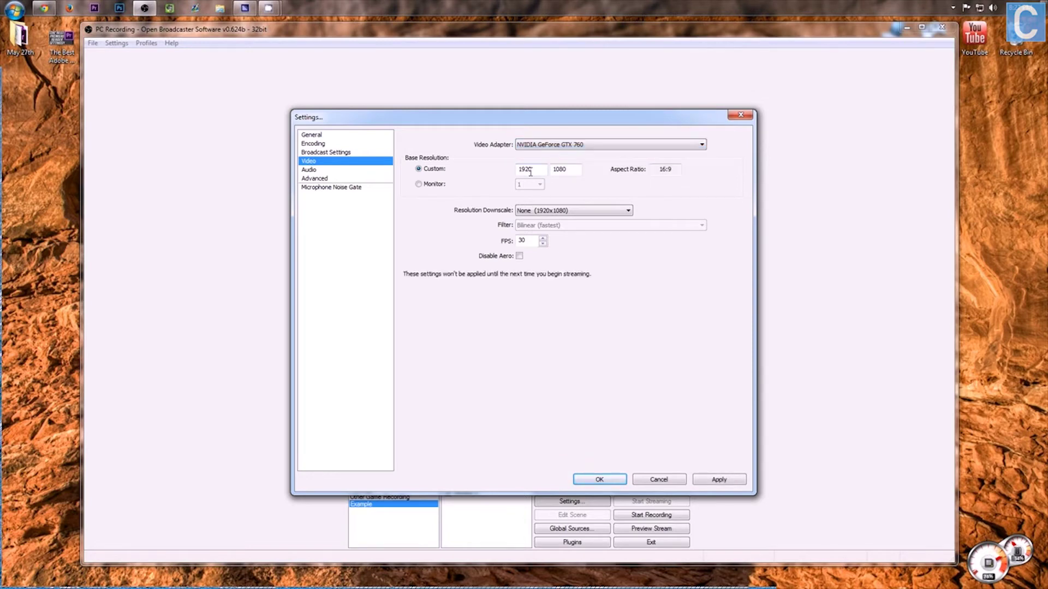
# - Enter a custom base resolution of 1920x1080
pyautogui.moveTo(539, 170); pyautogui.dragTo(518, 165)
pyautogui.write('280')
pyautogui.press('Tab')
pyautogui.write('720')
pyautogui.doubleClick(519, 170)
pyautogui.write('080')
pyautogui.press('BackSpace')
pyautogui.press('BackSpace')
pyautogui.press('BackSpace')
pyautogui.write('920')
pyautogui.press('Tab')
pyautogui.write('280')
# - Keep Resolution Downscale at None and save the video changes
pyautogui.click(554, 211)
pyautogui.click(548, 221)
pyautogui.click(321, 171)
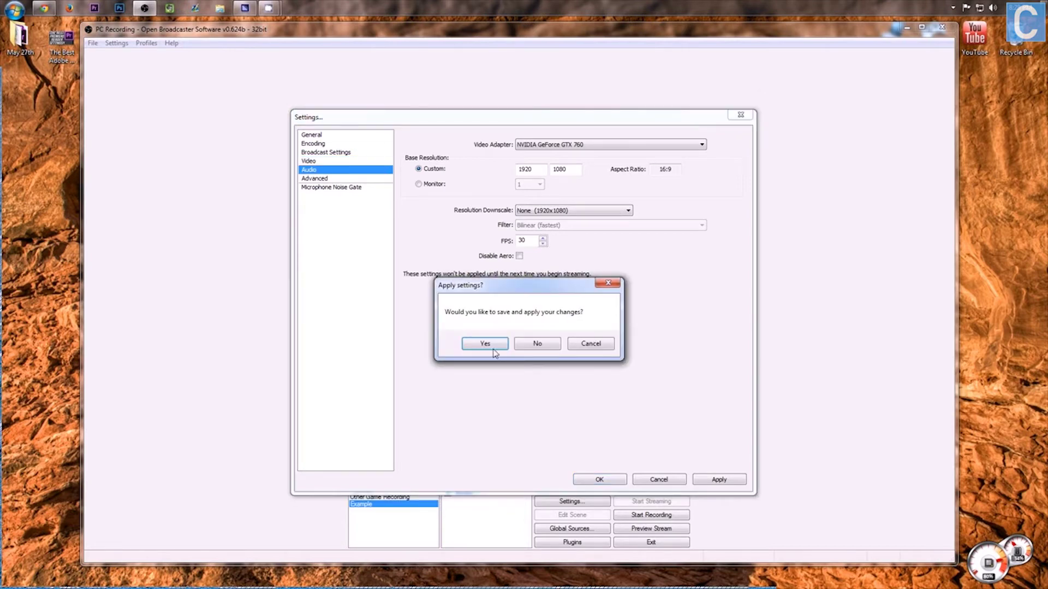
pyautogui.click(491, 346)
# - Keep Default as the desktop audio device, then bring up the Windows volume control
pyautogui.click(542, 145)
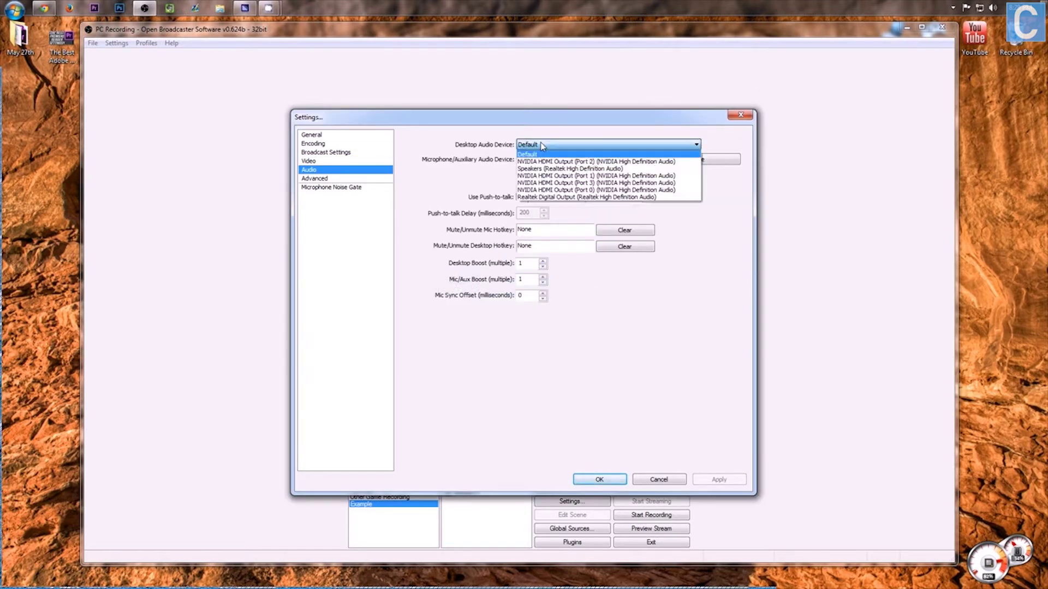
pyautogui.click(483, 176)
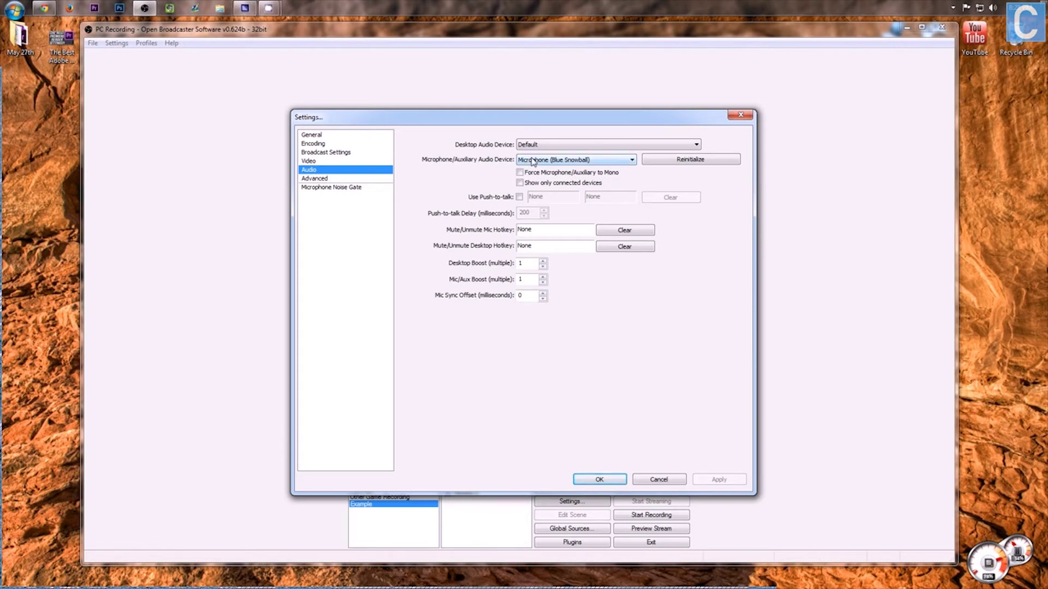
pyautogui.click(952, 7)
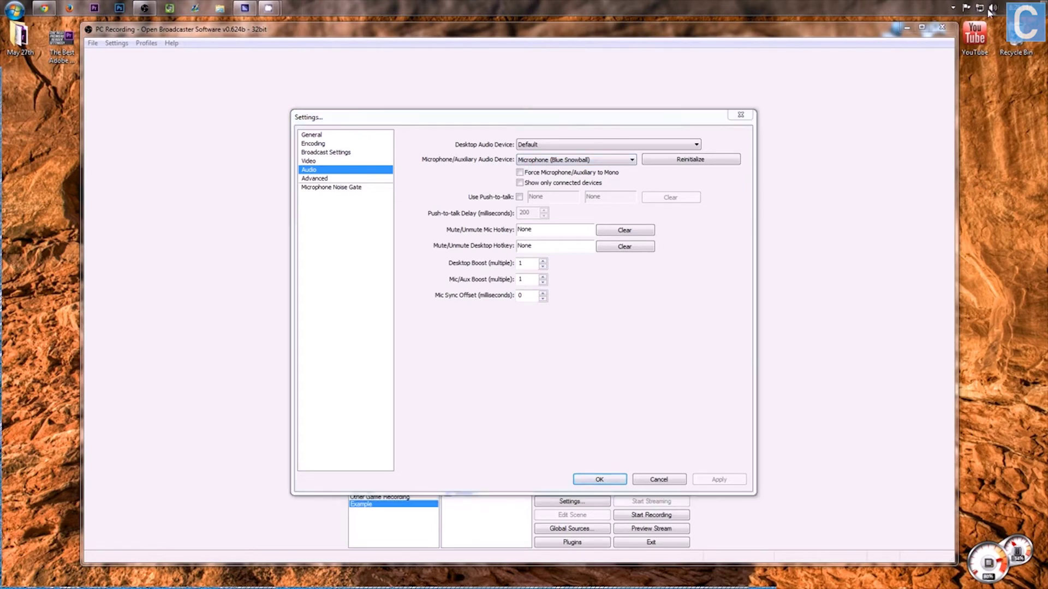
pyautogui.click(633, 135)
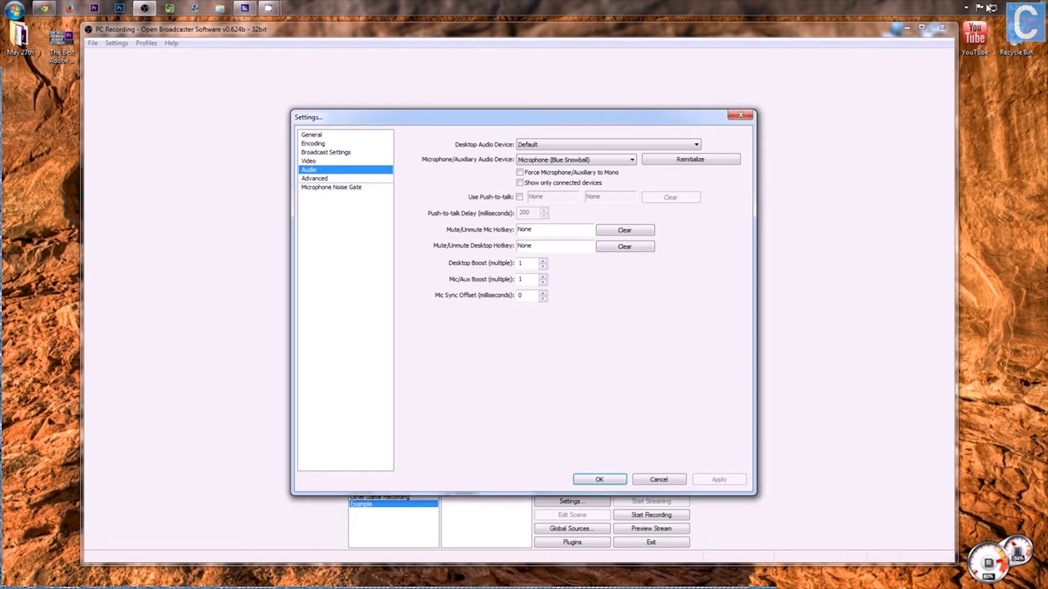
pyautogui.click(967, 7)
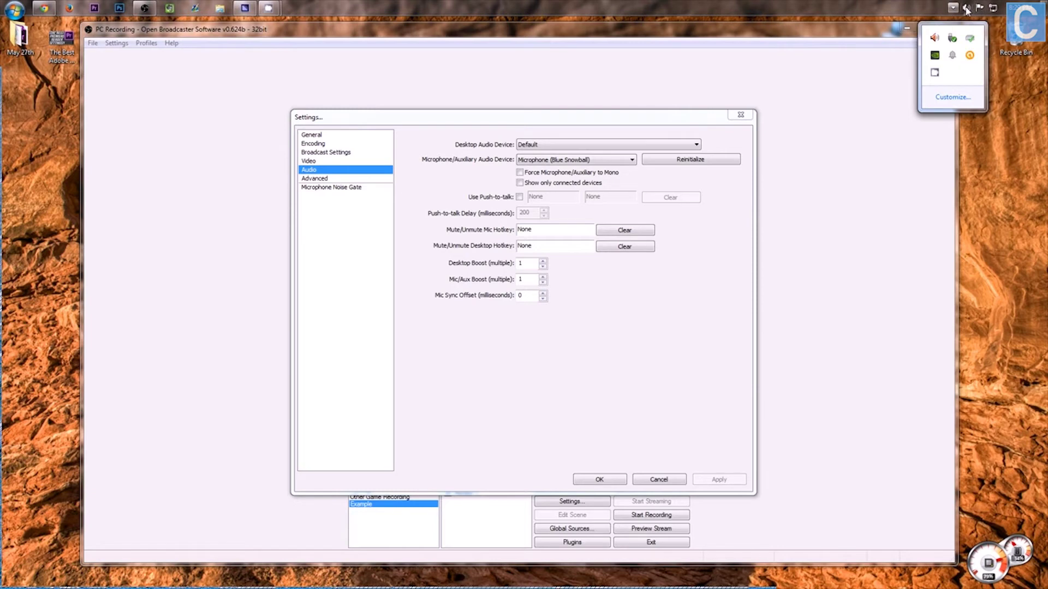
pyautogui.click(965, 71)
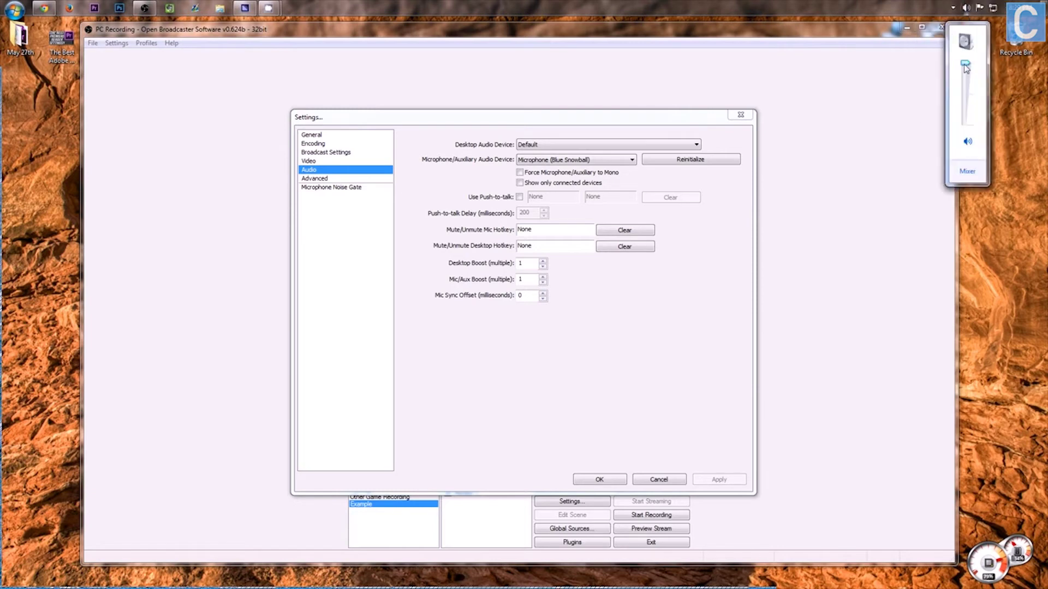
# - In the Windows Volume Mixer, lower Speakers to 82 and turn down System Sounds
pyautogui.click(966, 171)
pyautogui.click(936, 102)
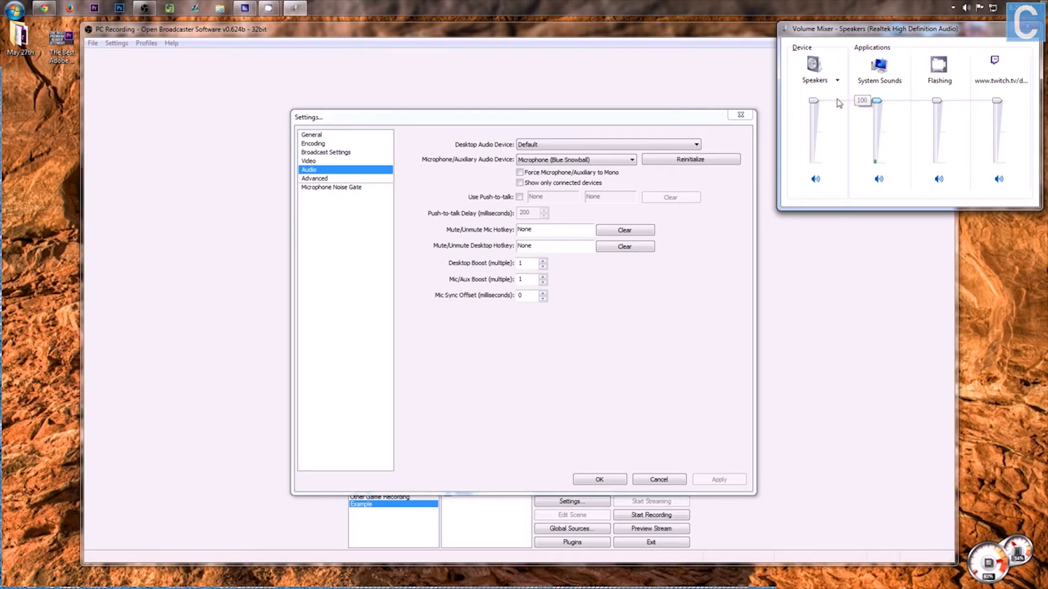
pyautogui.moveTo(813, 101)
pyautogui.mouseDown()
pyautogui.moveTo(814, 112)
pyautogui.moveTo(813, 101)
pyautogui.mouseUp()
pyautogui.moveTo(876, 102)
pyautogui.mouseDown()
pyautogui.moveTo(877, 138)
pyautogui.moveTo(877, 101)
pyautogui.mouseUp()
pyautogui.click(1027, 27)
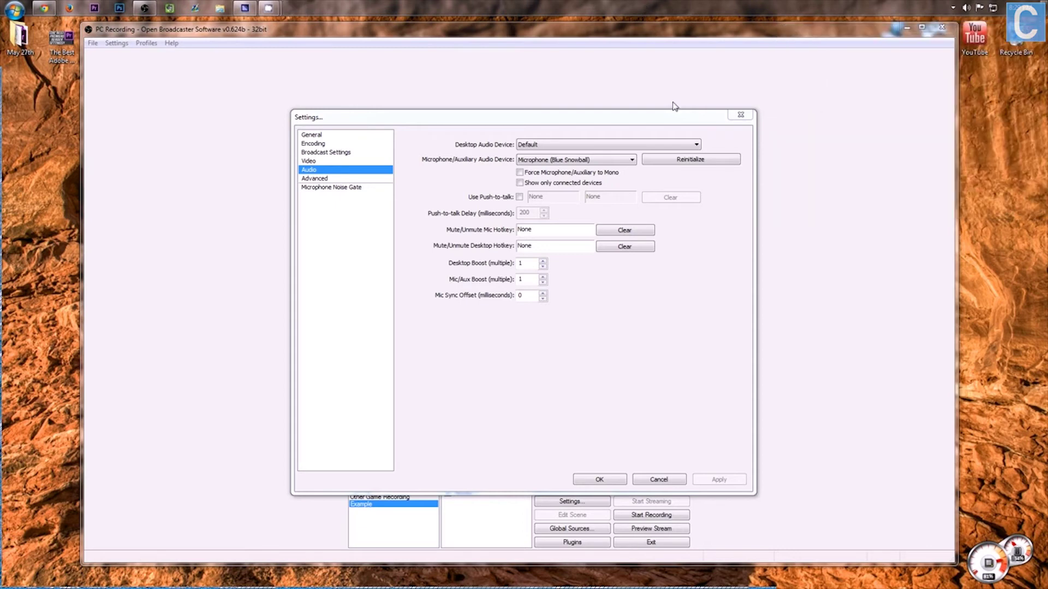
# - Look over the Advanced and Microphone Noise Gate pages, then close Settings with OK
pyautogui.click(323, 179)
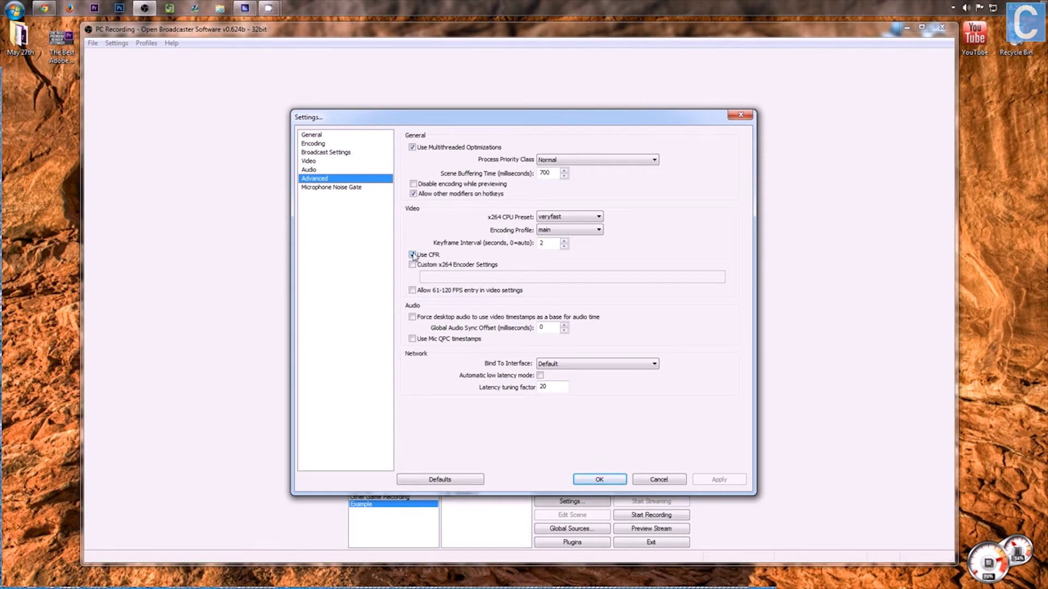
pyautogui.click(312, 187)
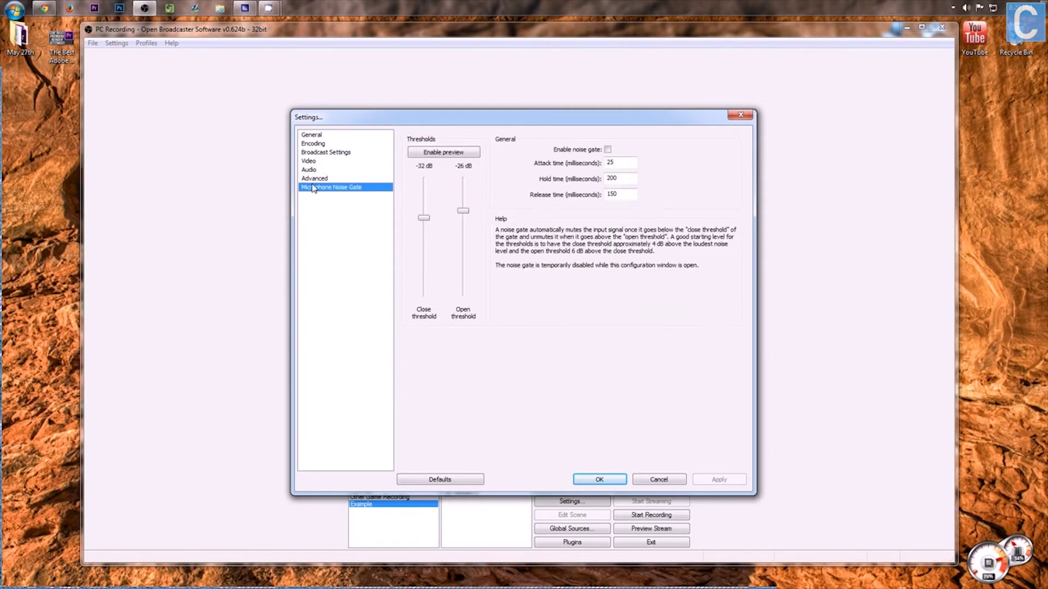
pyautogui.click(321, 136)
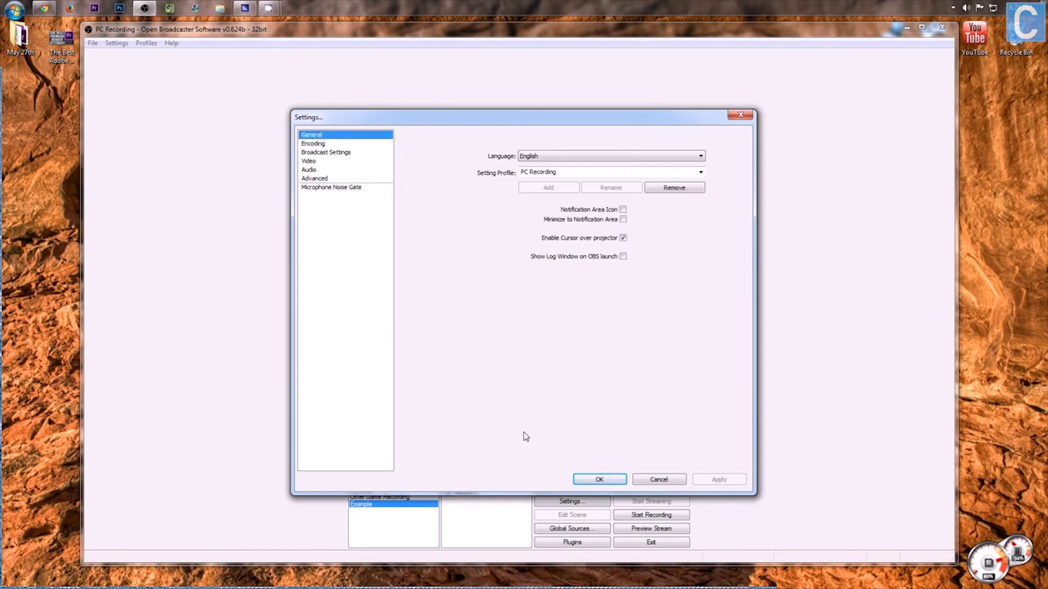
pyautogui.click(599, 480)
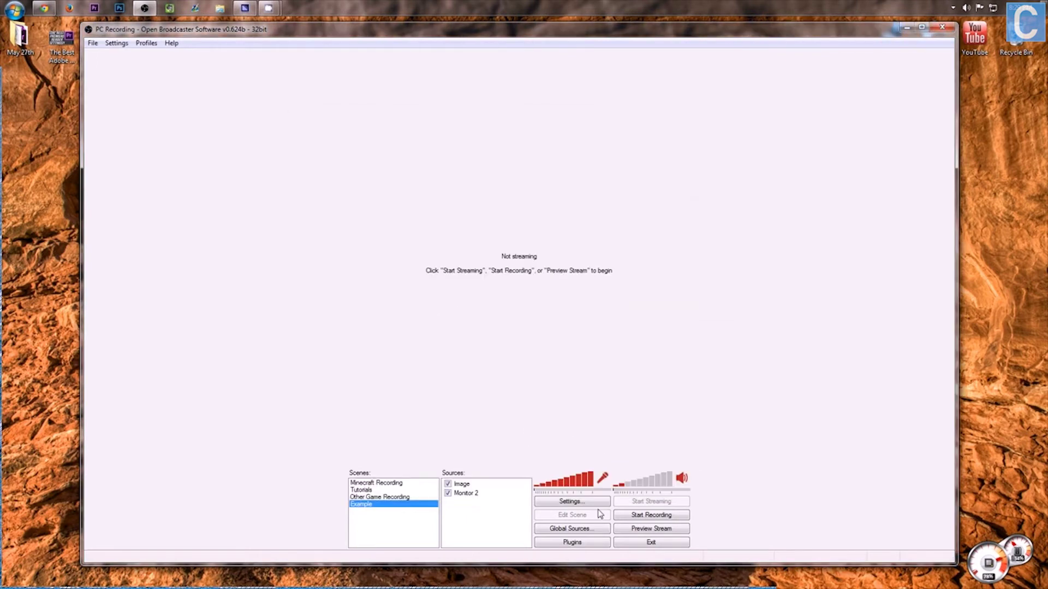
pyautogui.click(147, 44)
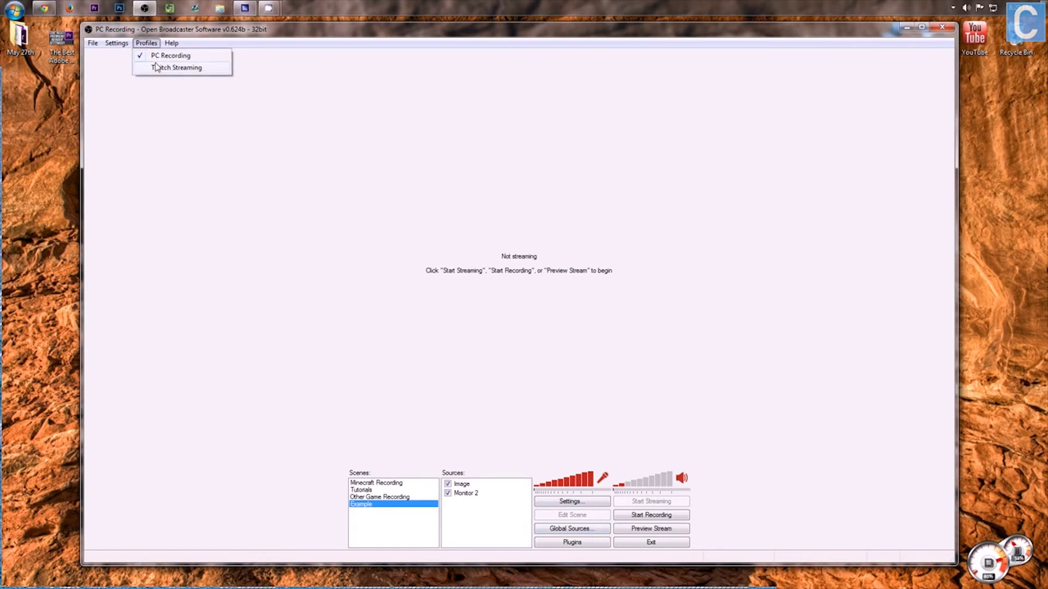
pyautogui.click(155, 57)
pyautogui.click(116, 43)
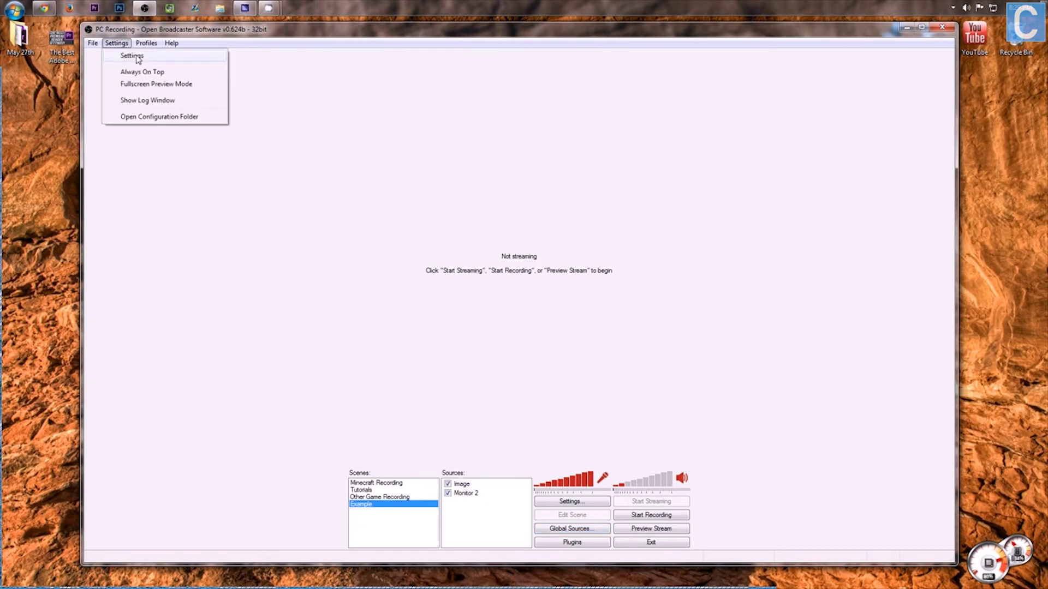
pyautogui.click(128, 53)
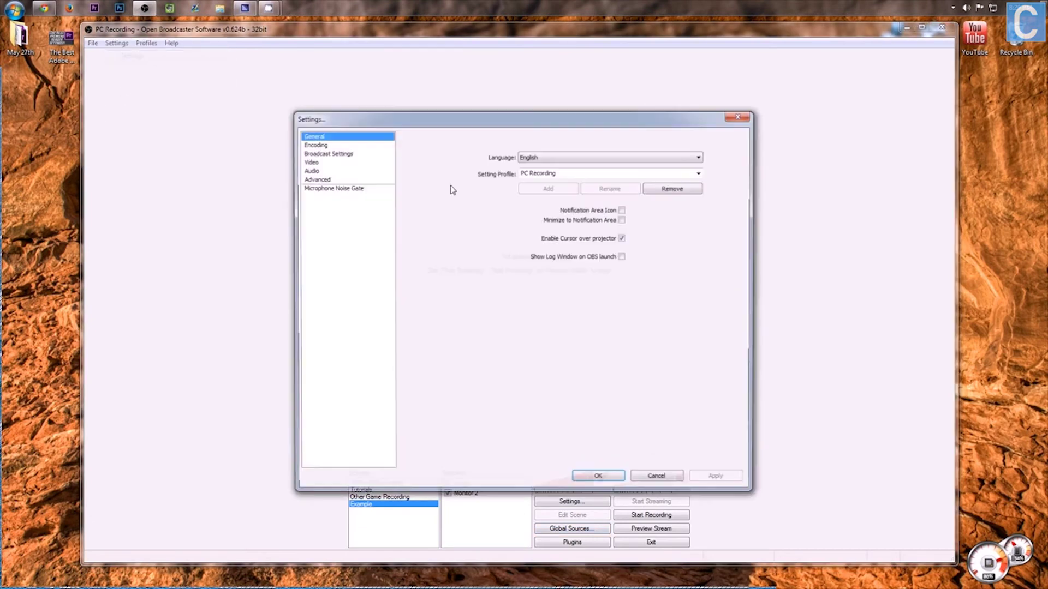
pyautogui.click(563, 170)
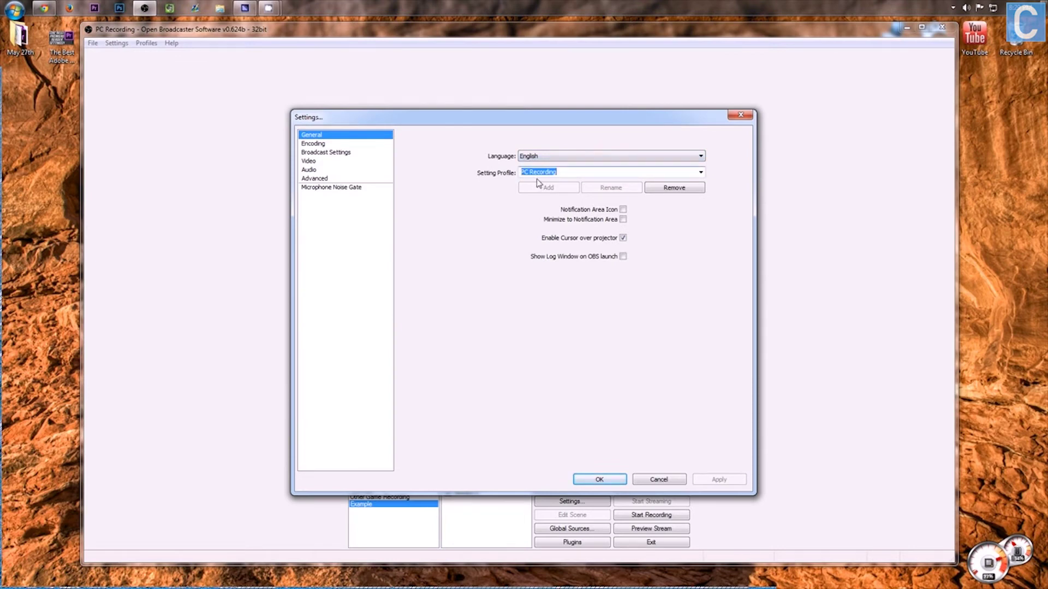
pyautogui.write('Pc')
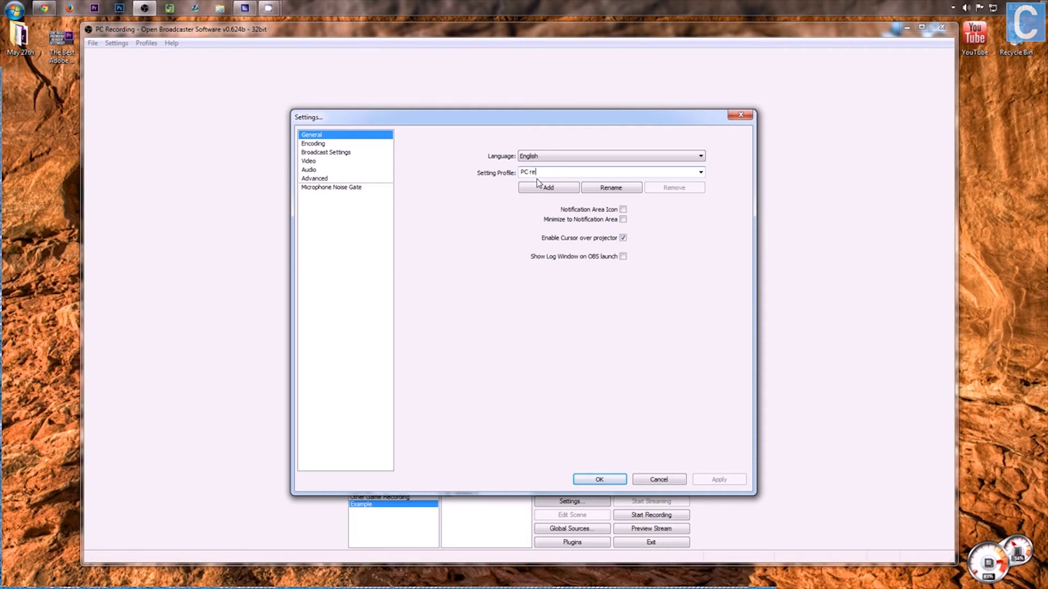
pyautogui.write(' Recording')
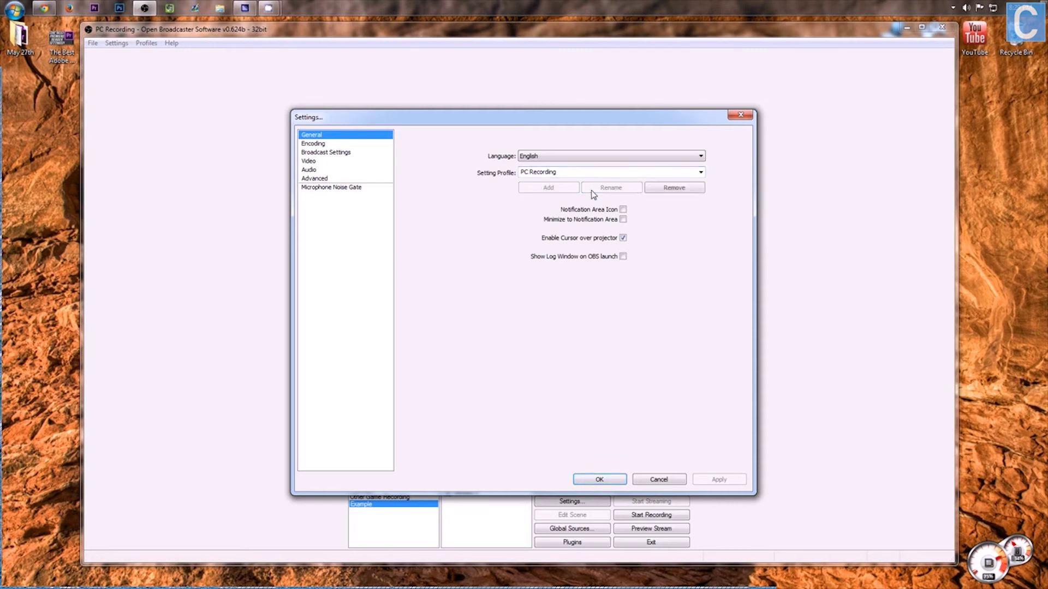
pyautogui.click(700, 172)
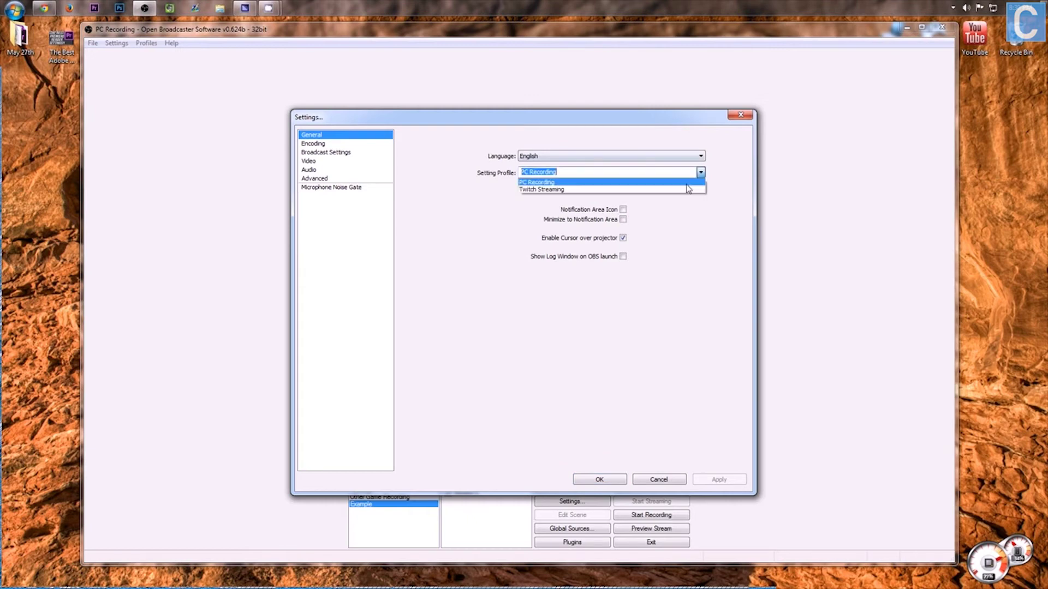
pyautogui.click(642, 182)
pyautogui.click(740, 114)
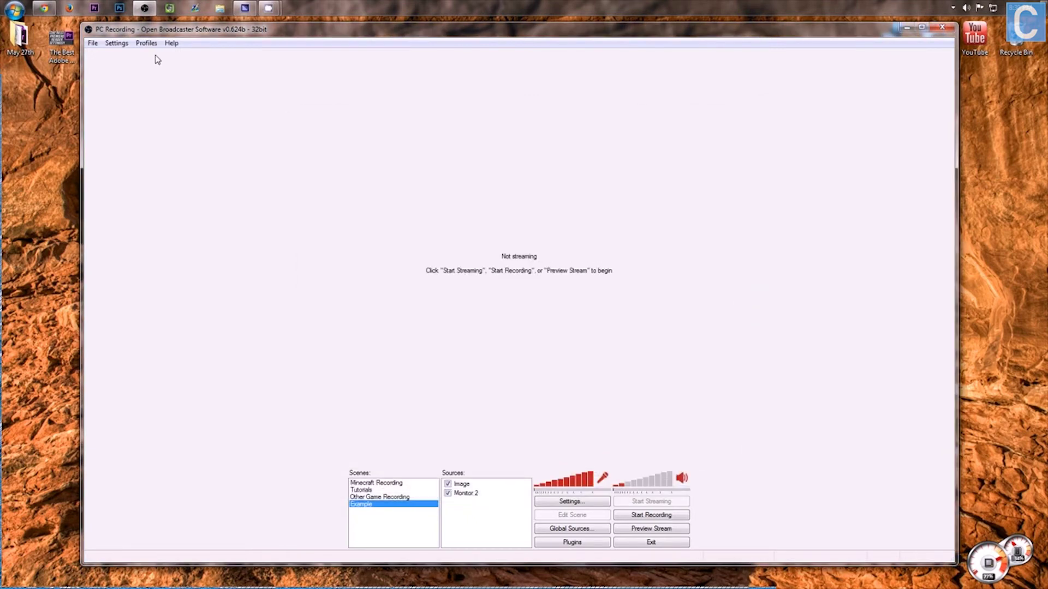
pyautogui.click(146, 43)
pyautogui.click(158, 58)
# - Switch to the Twitch Streaming profile and open its Settings window
pyautogui.click(146, 44)
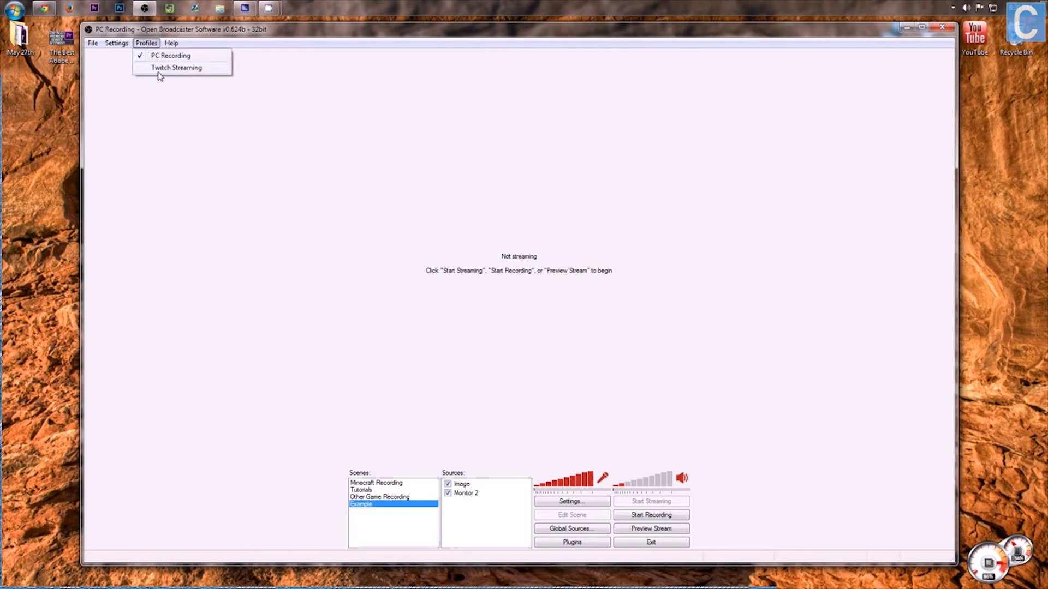
pyautogui.click(163, 68)
pyautogui.click(116, 43)
pyautogui.click(130, 56)
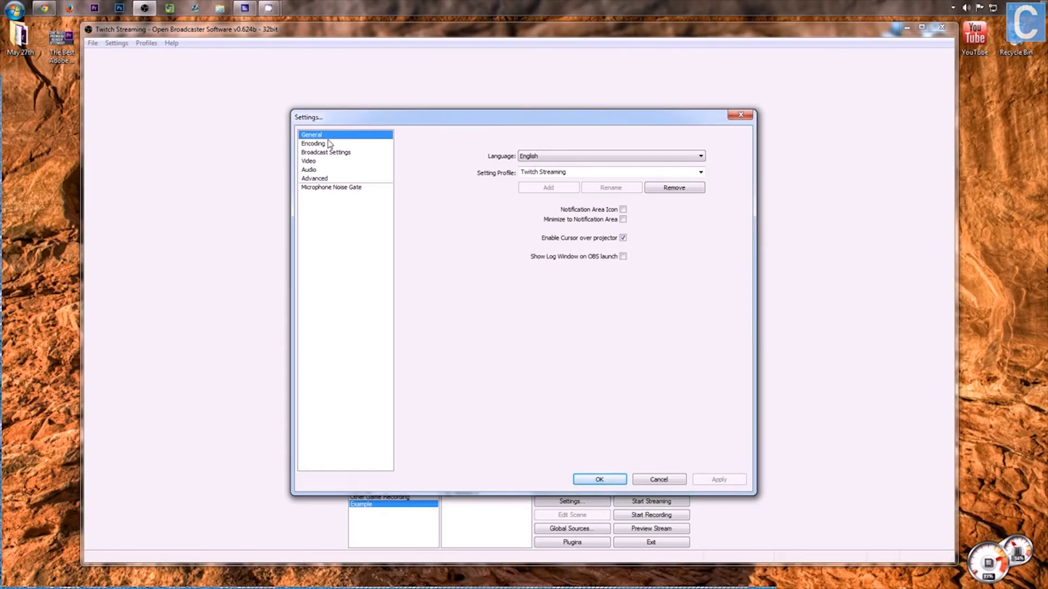
# - Touch up the profile name field, then display the Encoding settings (x264 CBR, 2500 max bitrate)
pyautogui.click(549, 171)
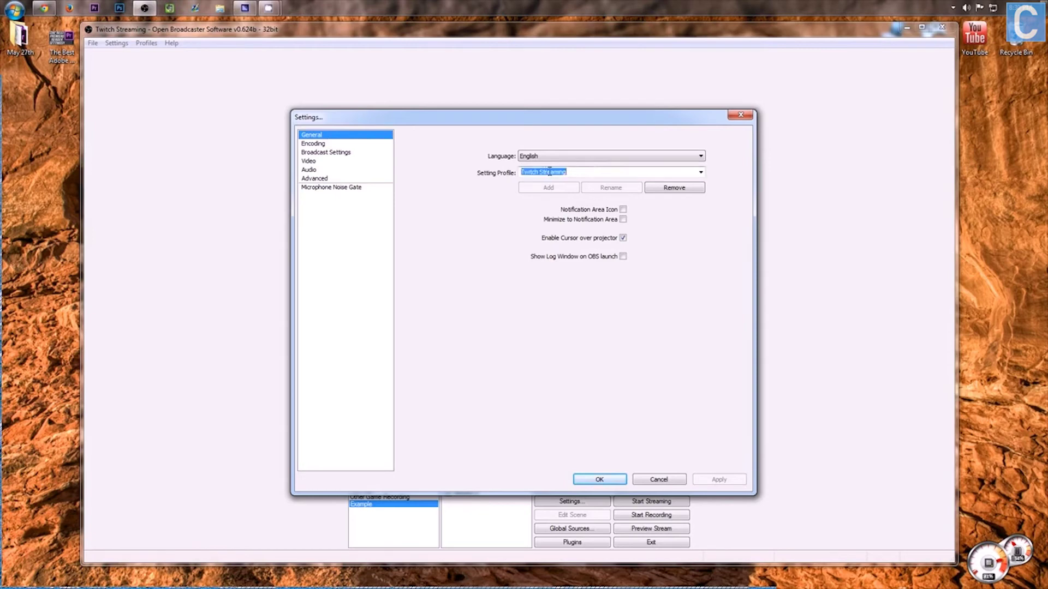
pyautogui.press('BackSpace')
pyautogui.write('Twit')
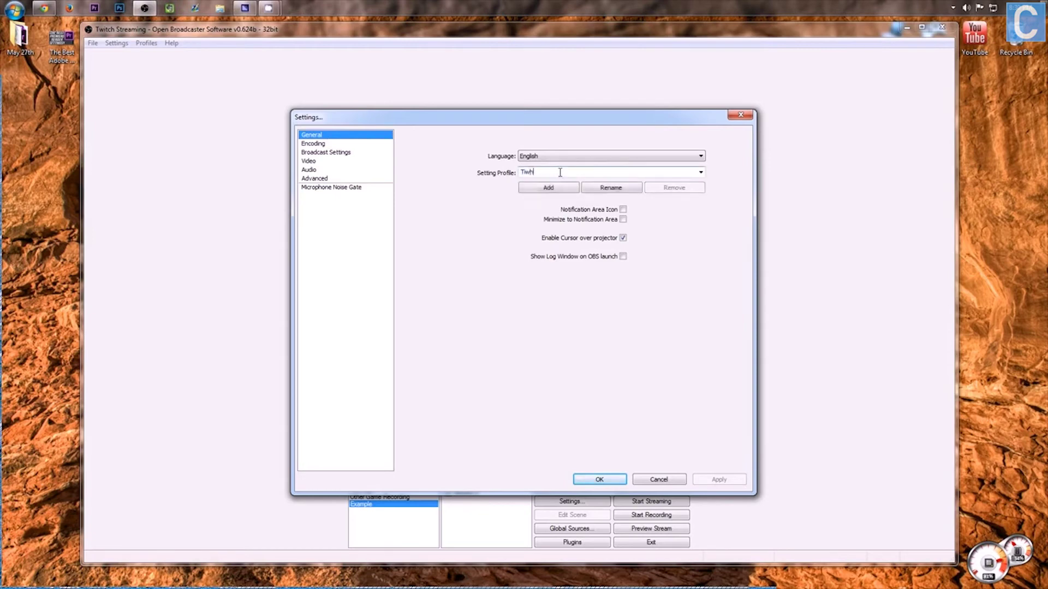
pyautogui.press('BackSpace')
pyautogui.press('BackSpace')
pyautogui.press('BackSpace')
pyautogui.click(329, 144)
pyautogui.click(320, 135)
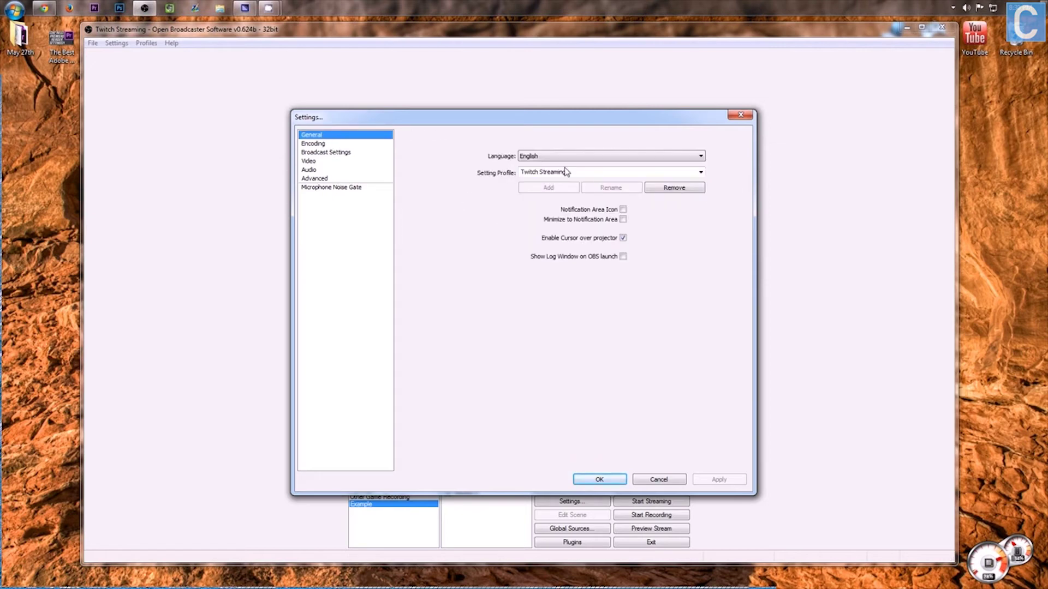
pyautogui.click(325, 144)
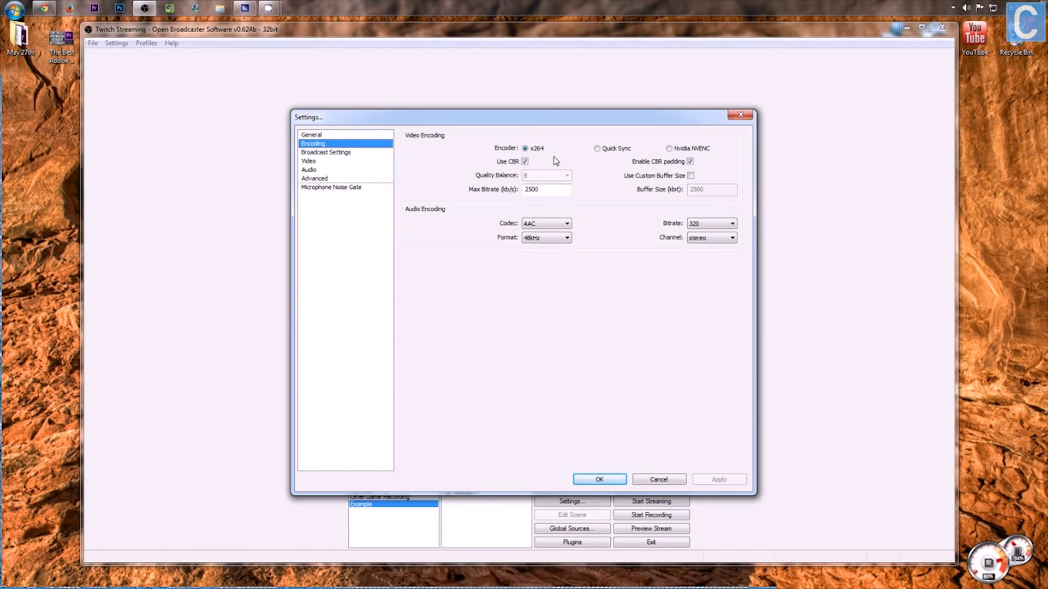
pyautogui.moveTo(540, 190); pyautogui.dragTo(524, 202)
pyautogui.click(547, 191)
# - Try Max Bitrate values 750, 1600, 5000 and 15000, finishing back at 2500
pyautogui.doubleClick(553, 189)
pyautogui.write('7')
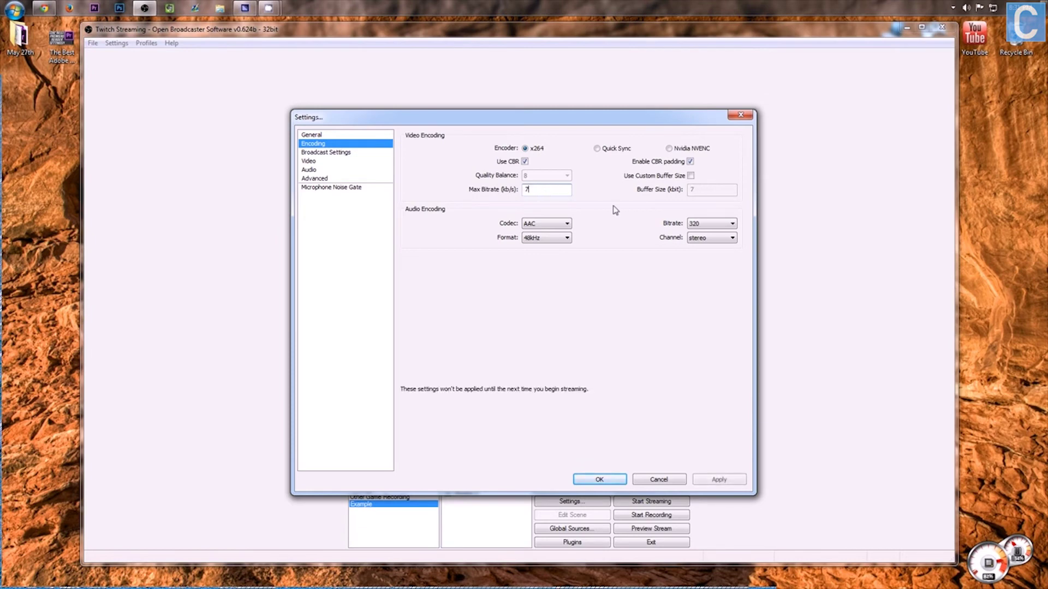
pyautogui.write('50')
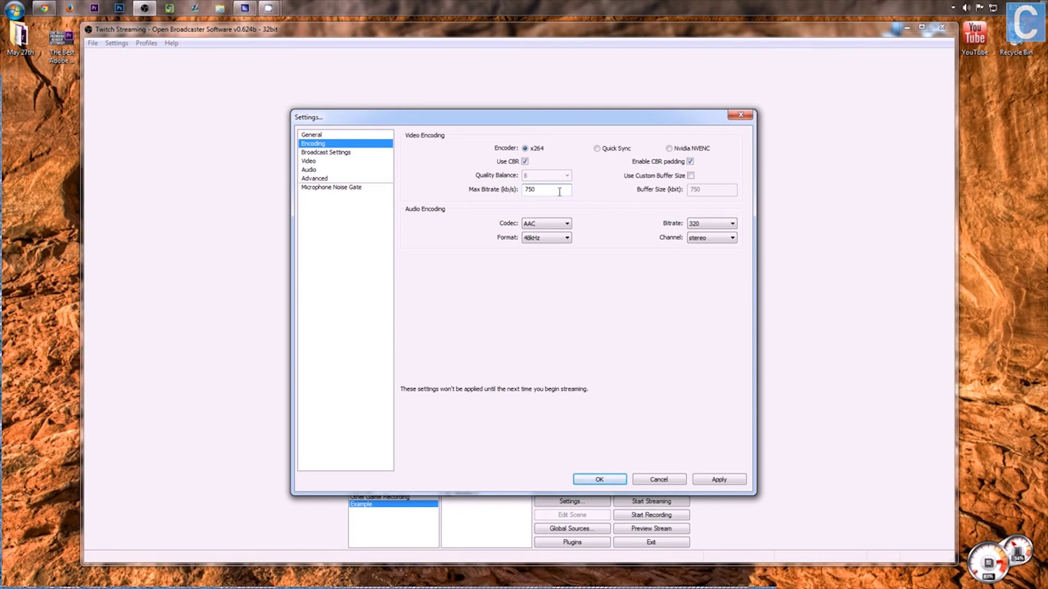
pyautogui.doubleClick(539, 191)
pyautogui.write('1600')
pyautogui.press('BackSpace')
pyautogui.press('BackSpace')
pyautogui.press('BackSpace')
pyautogui.press('BackSpace')
pyautogui.write('2500')
pyautogui.press('BackSpace')
pyautogui.press('BackSpace')
pyautogui.press('BackSpace')
pyautogui.write('5000')
pyautogui.press('BackSpace')
pyautogui.press('BackSpace')
pyautogui.press('BackSpace')
pyautogui.press('BackSpace')
pyautogui.write('15000')
pyautogui.press('BackSpace')
pyautogui.press('BackSpace')
pyautogui.press('BackSpace')
pyautogui.press('BackSpace')
pyautogui.press('BackSpace')
pyautogui.write('2500')
# - Open Broadcast Settings unsaved, confirm the US East: Ashburn, VA server and inspect the stream key field
pyautogui.click(347, 154)
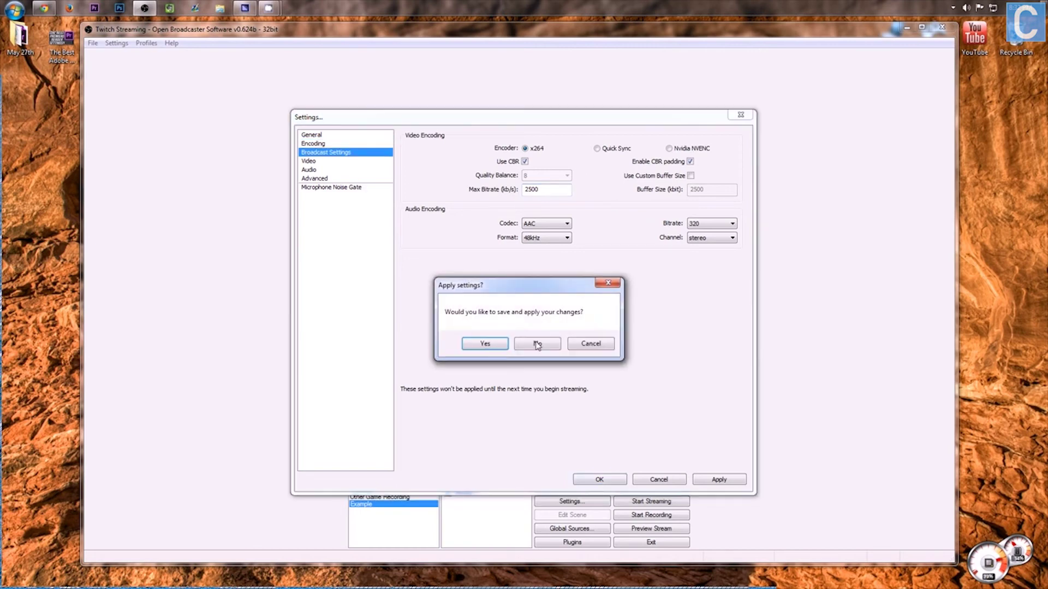
pyautogui.click(538, 344)
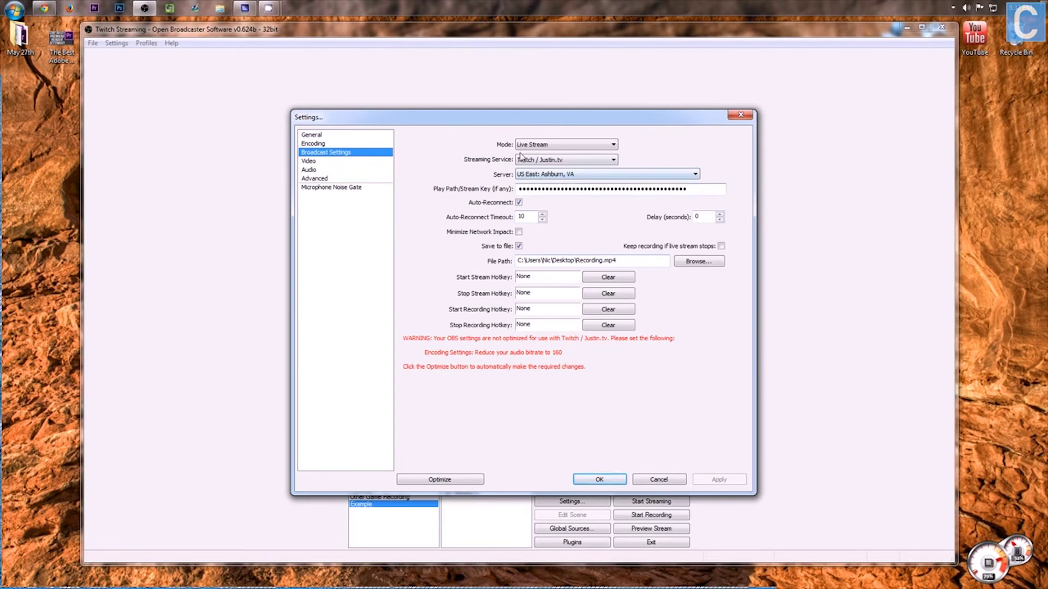
pyautogui.click(533, 174)
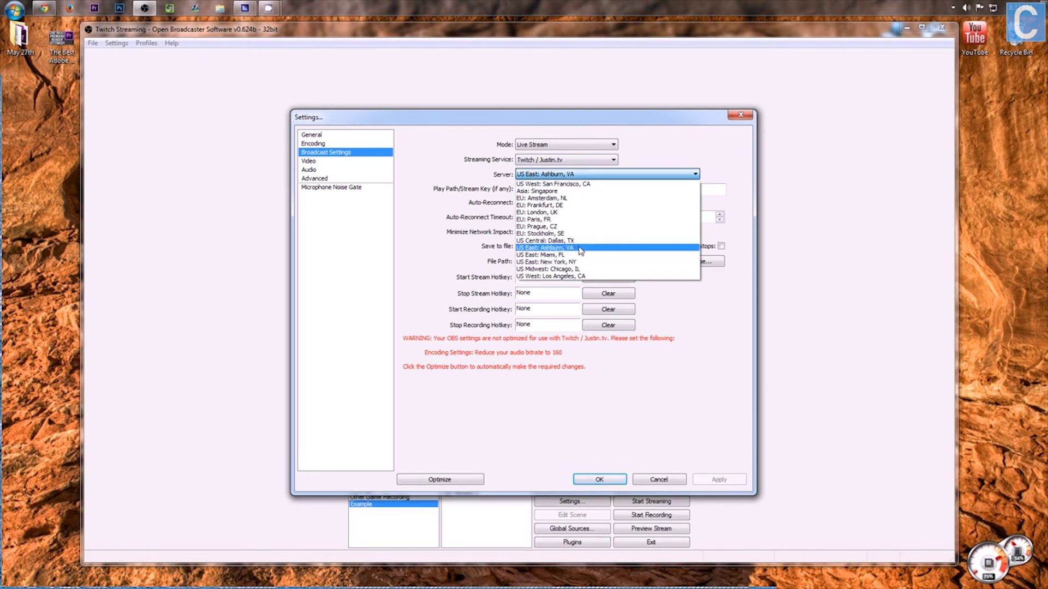
pyautogui.click(579, 248)
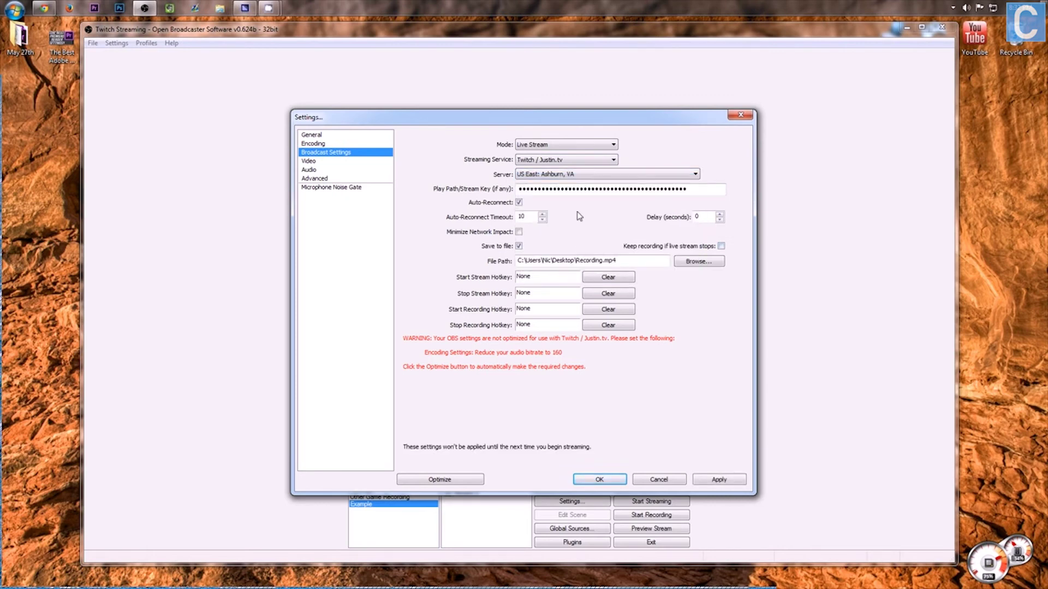
pyautogui.click(574, 175)
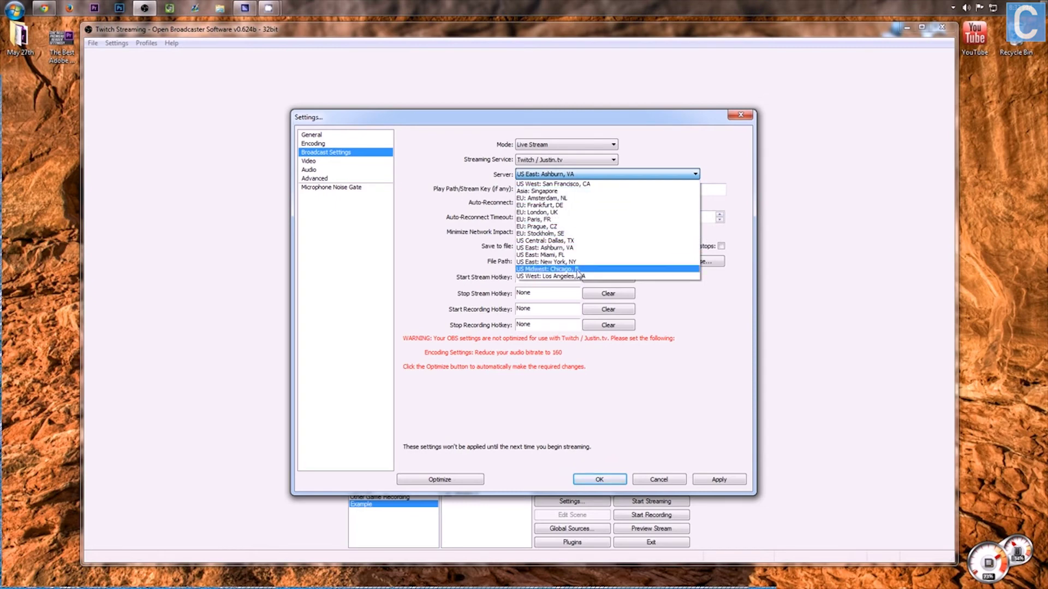
pyautogui.click(574, 248)
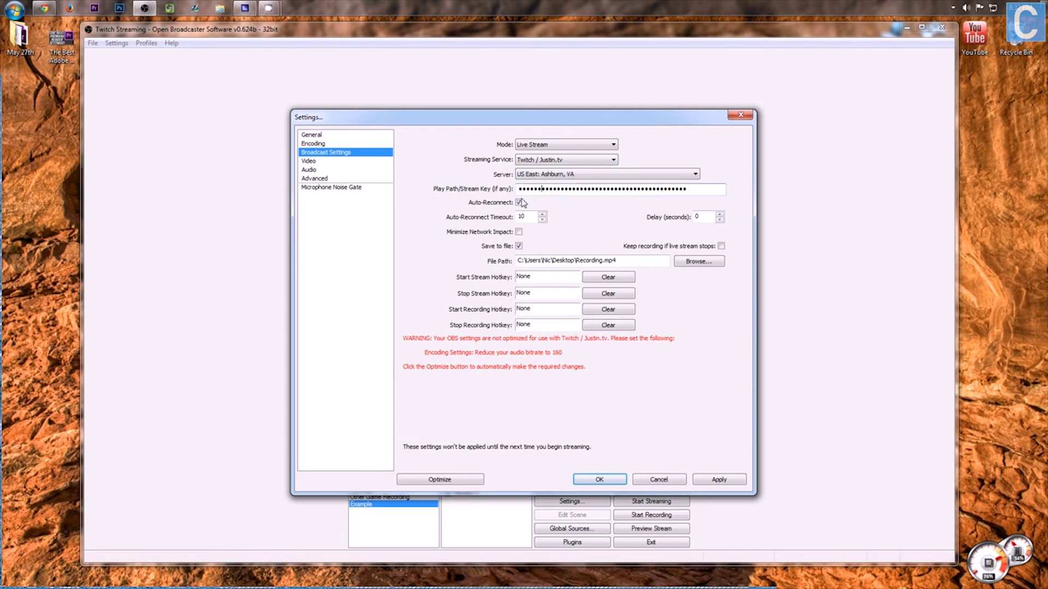
pyautogui.moveTo(521, 190); pyautogui.dragTo(795, 202)
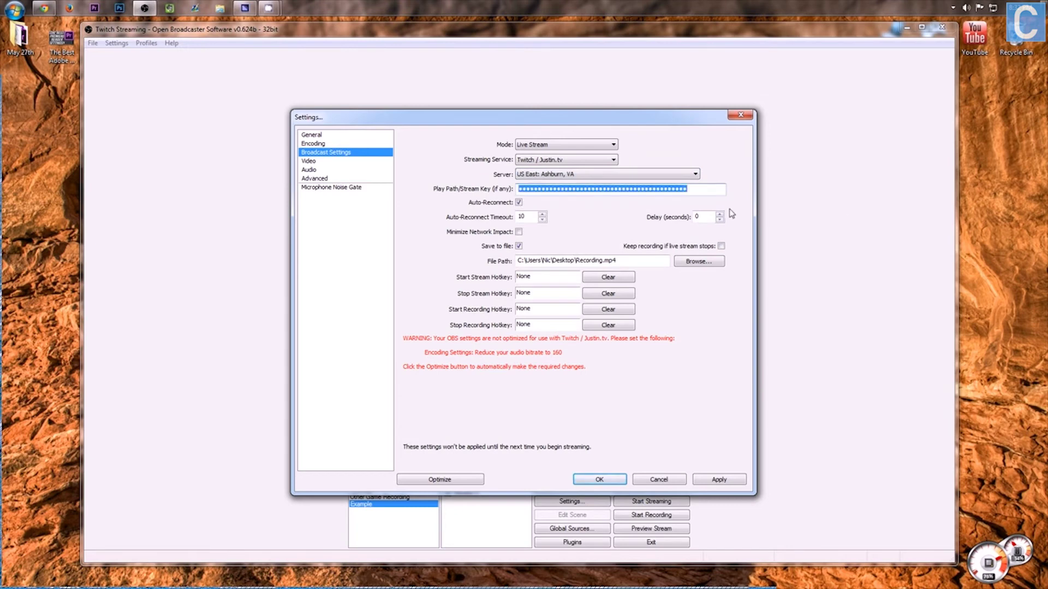
pyautogui.click(694, 195)
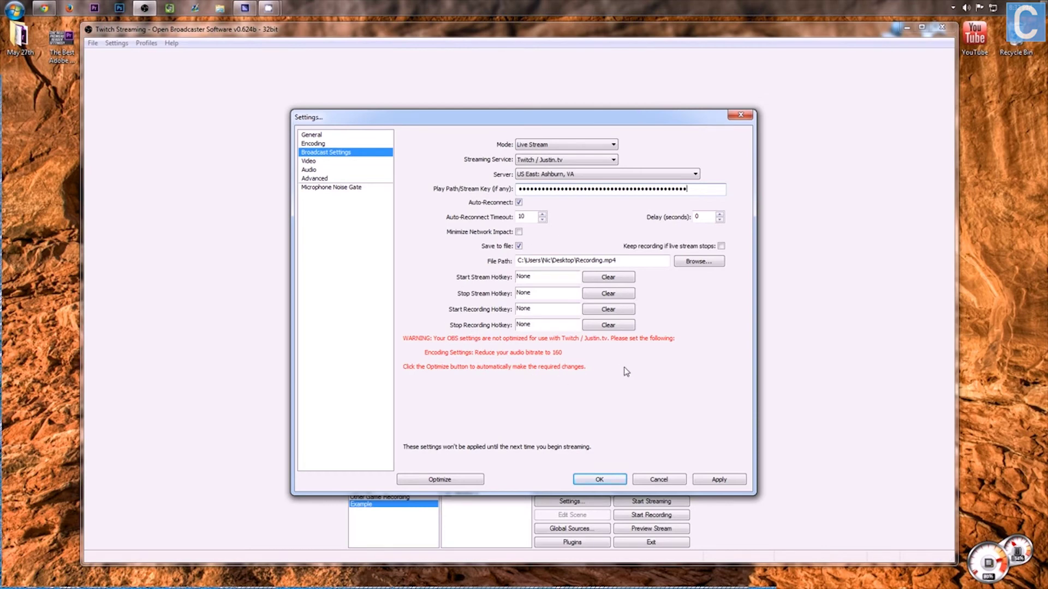
# - Apply Twitch's Optimize recommendation, lowering audio bitrate to 160, and save it
pyautogui.click(472, 480)
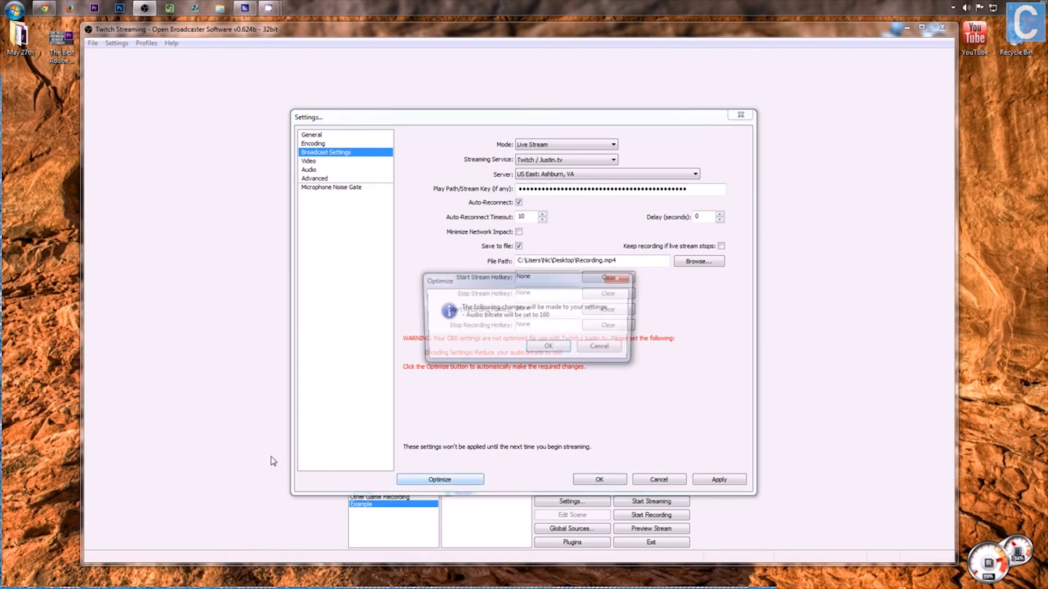
pyautogui.click(551, 352)
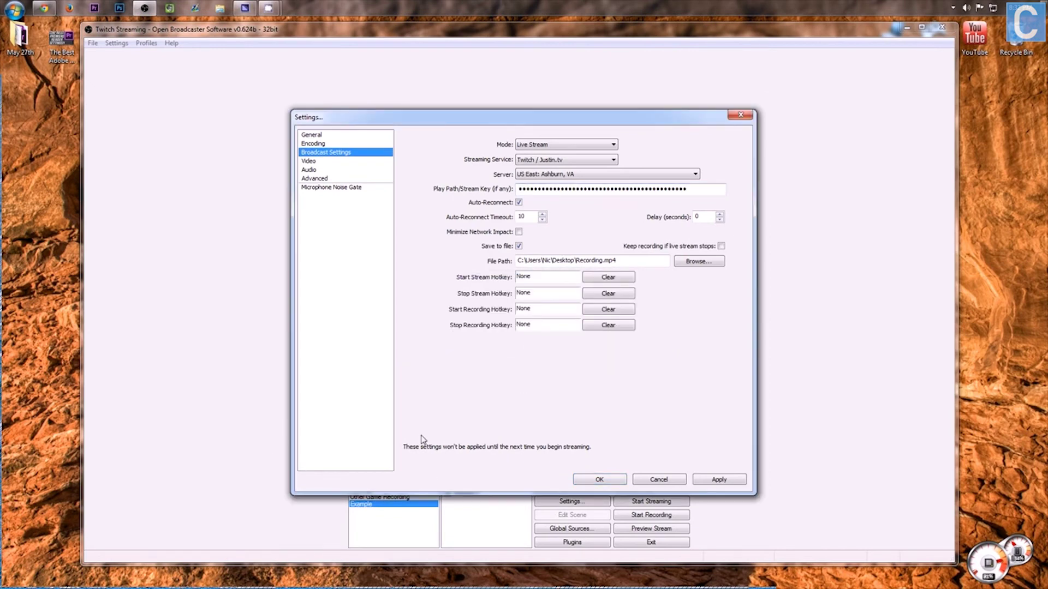
pyautogui.click(312, 144)
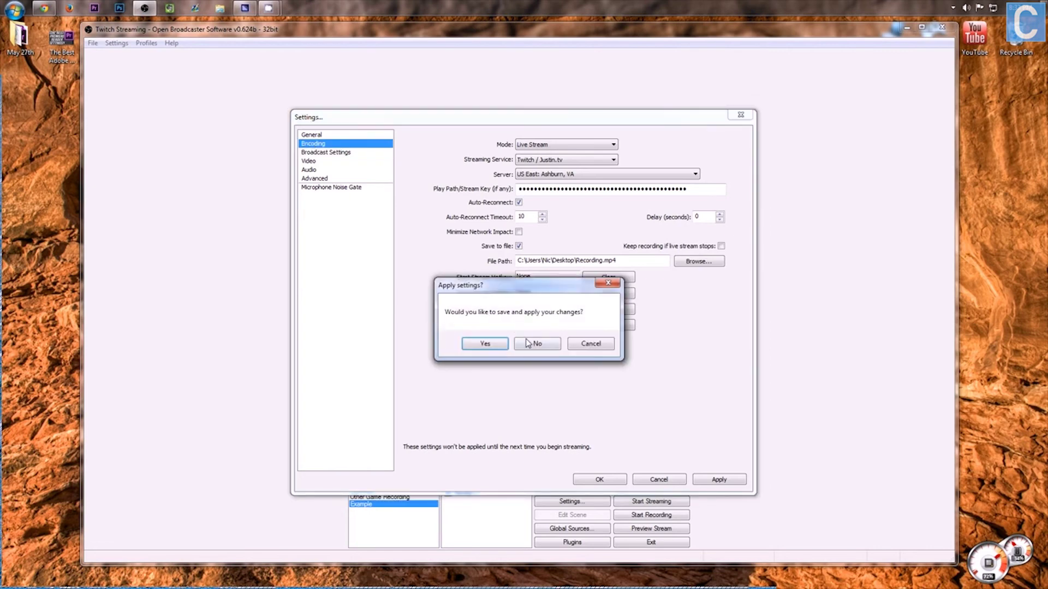
pyautogui.click(503, 345)
# - Confirm 160 as the audio bitrate on the Encoding page
pyautogui.click(728, 224)
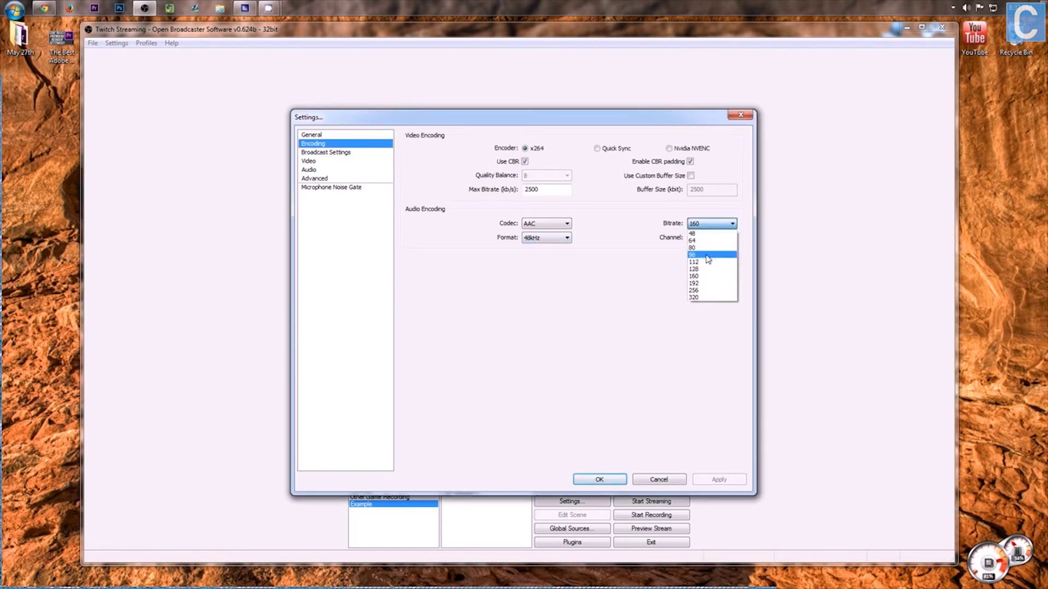
pyautogui.click(709, 276)
pyautogui.click(703, 225)
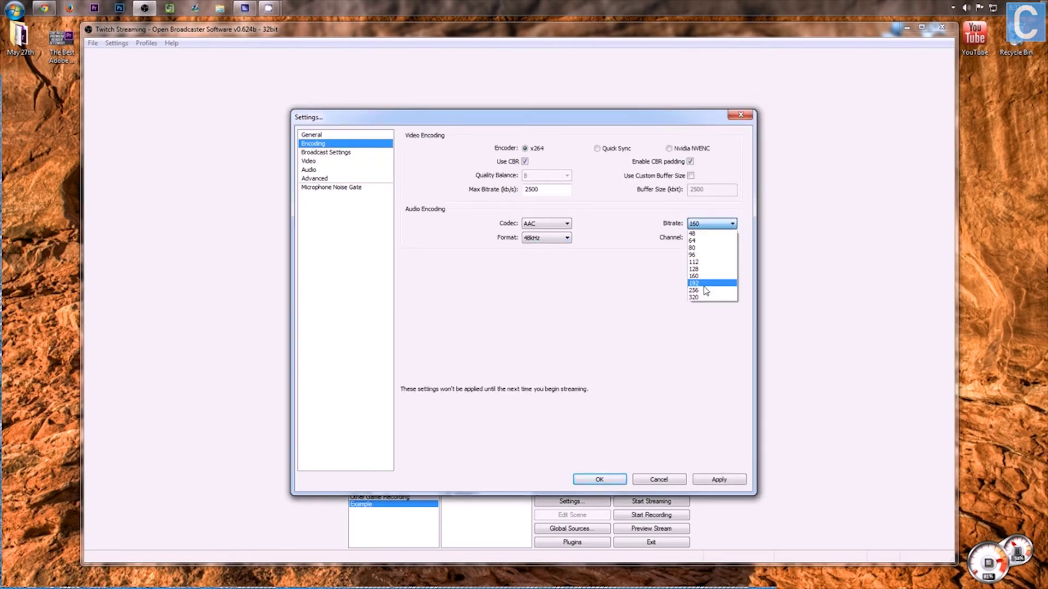
pyautogui.click(702, 297)
pyautogui.click(710, 225)
pyautogui.click(700, 276)
pyautogui.click(326, 161)
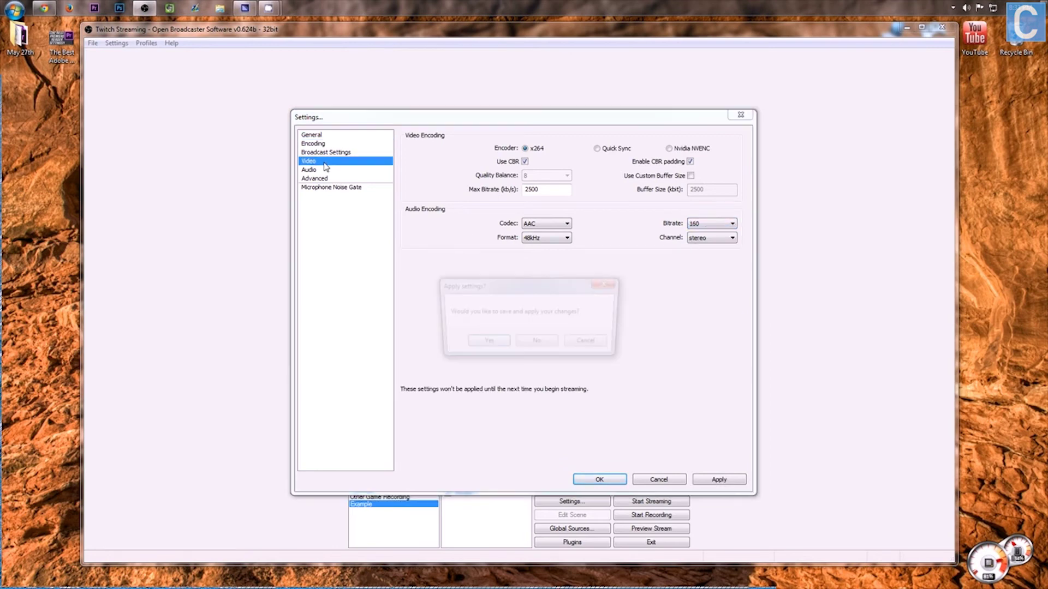
# - Save the audio bitrate, keep downscale at None, and enter a 1280x720 base resolution
pyautogui.click(465, 340)
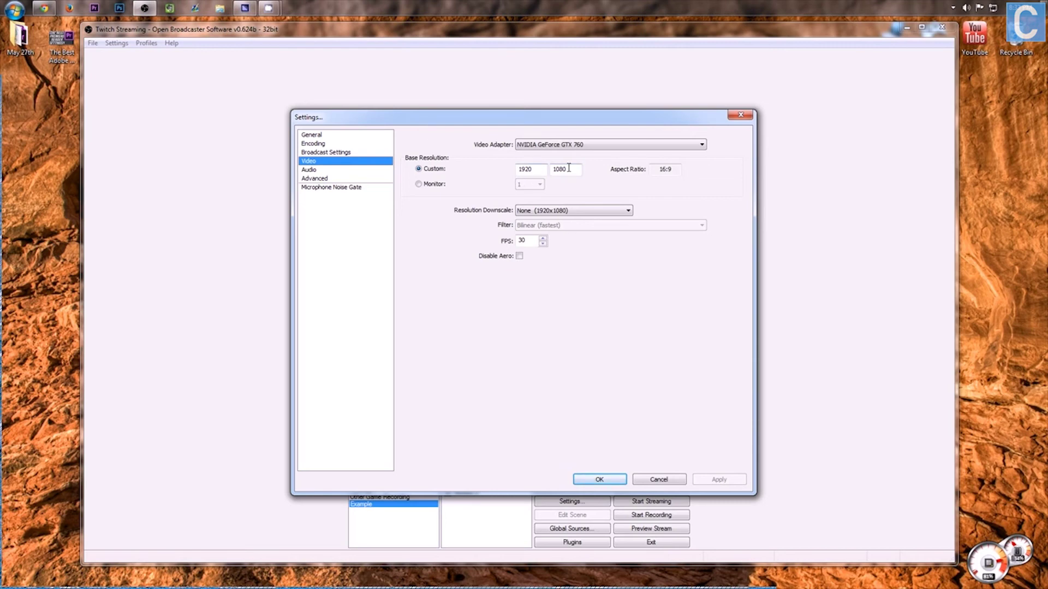
pyautogui.click(558, 211)
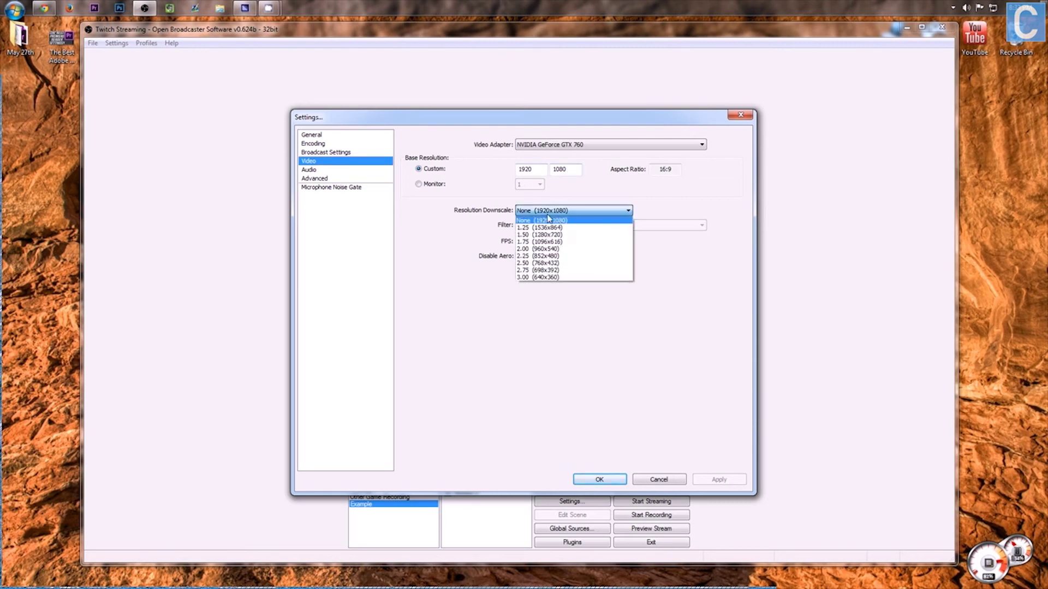
pyautogui.click(557, 221)
pyautogui.moveTo(537, 169); pyautogui.dragTo(431, 158)
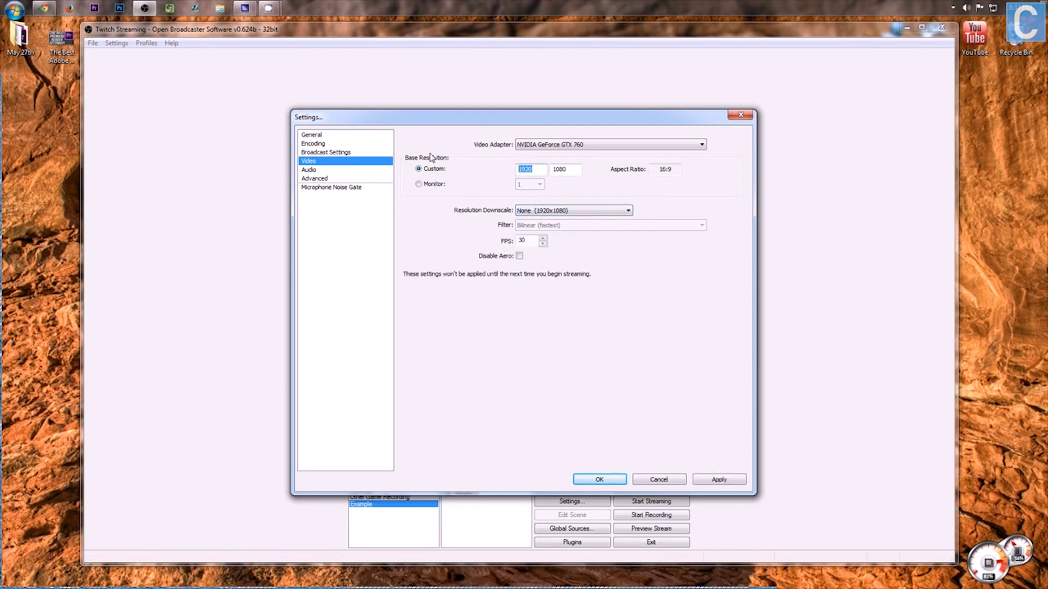
pyautogui.write('1280')
pyautogui.press('Tab')
pyautogui.write('720')
pyautogui.moveTo(541, 169); pyautogui.dragTo(520, 169)
# - Go to Audio without saving the 1280x720 change, then view the Advanced settings
pyautogui.click(307, 170)
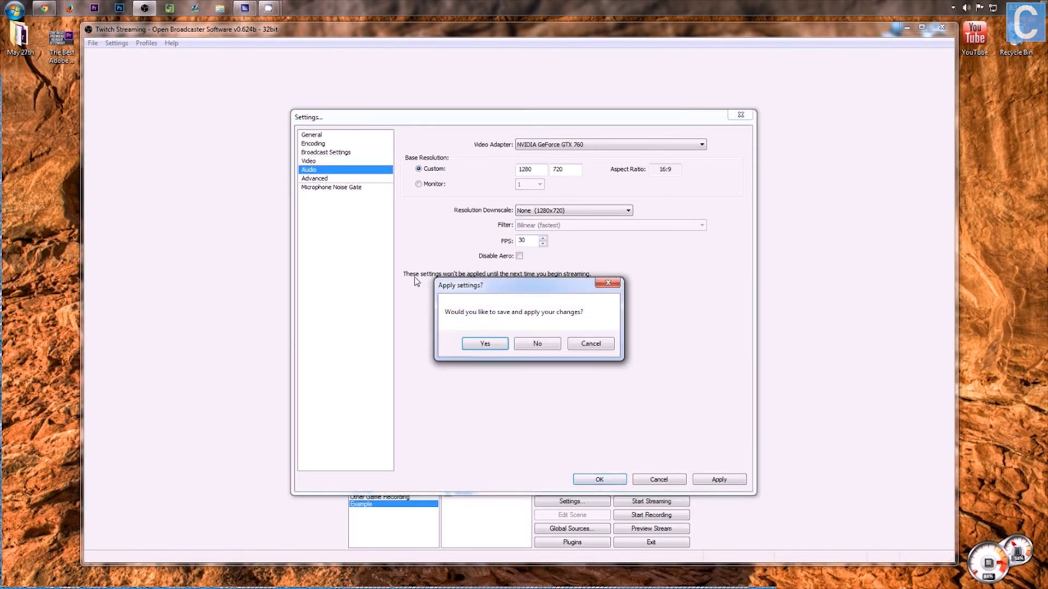
pyautogui.click(536, 341)
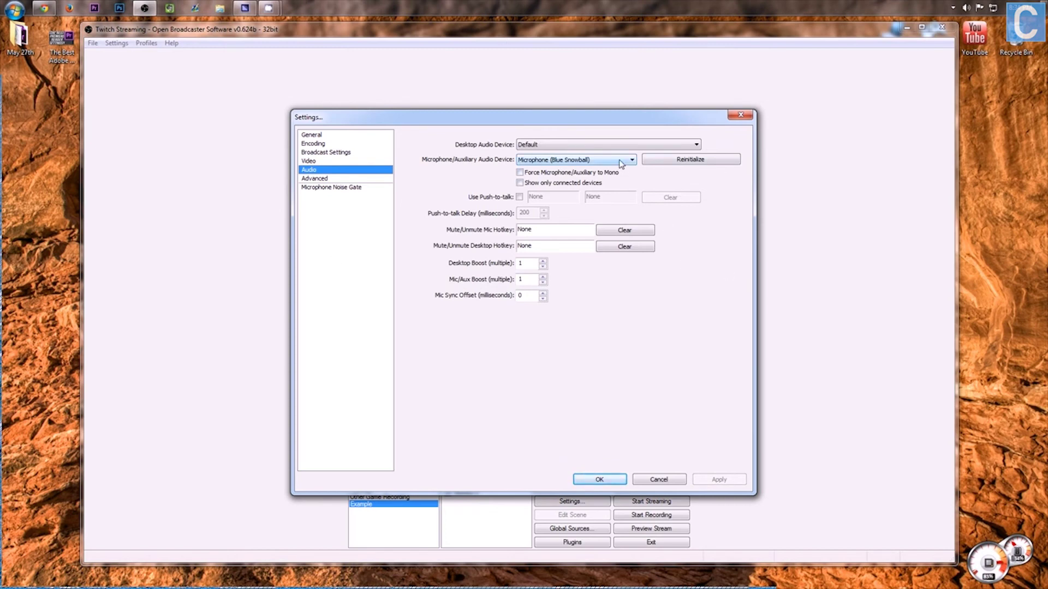
pyautogui.click(337, 179)
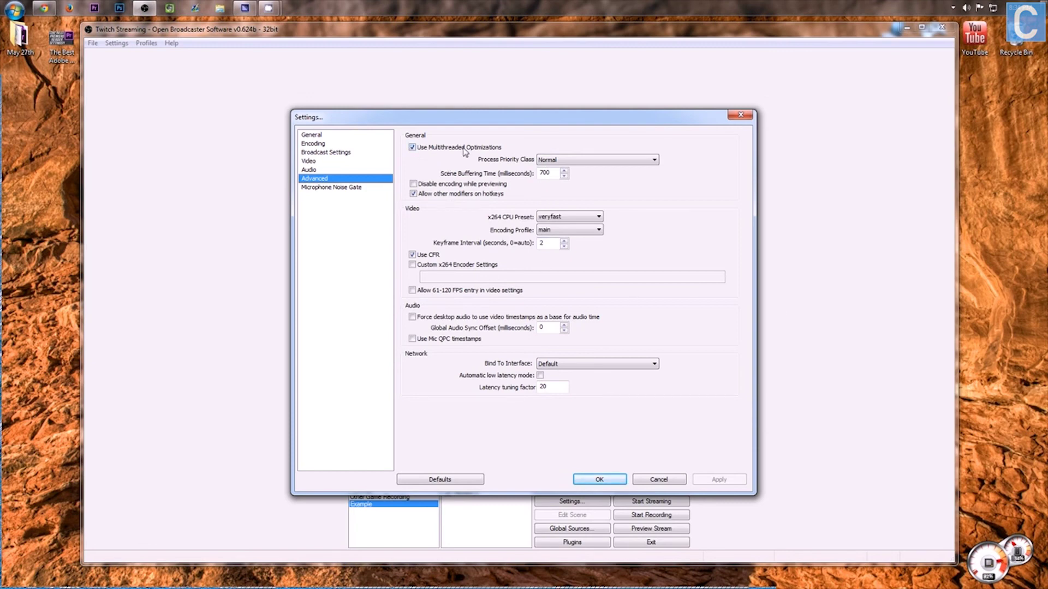
# - Accept the settings, switch to the PC Recording profile, then back to Twitch Streaming
pyautogui.click(605, 476)
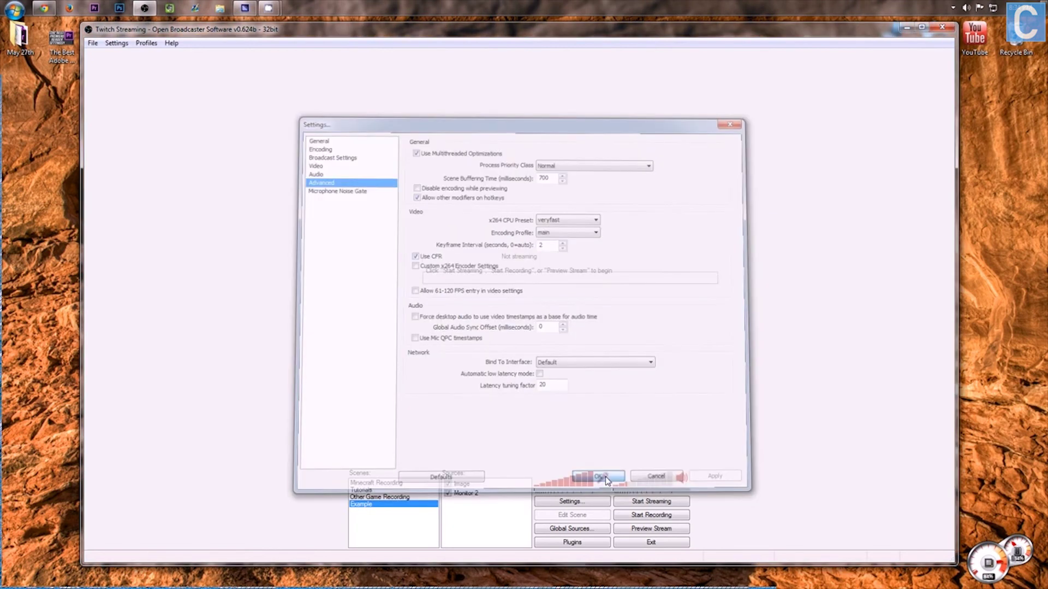
pyautogui.click(146, 43)
pyautogui.click(155, 74)
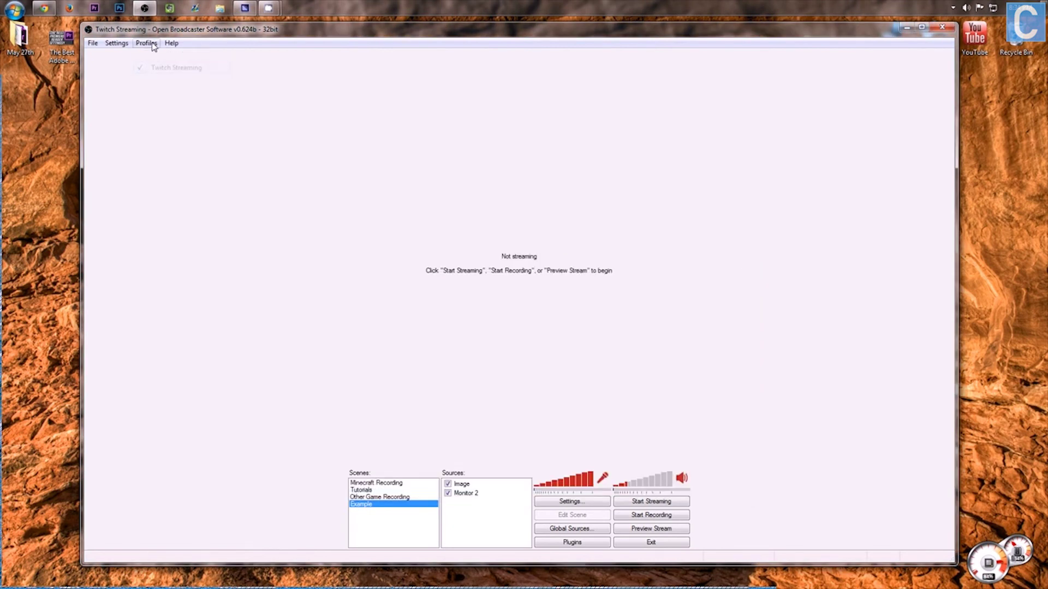
pyautogui.click(146, 44)
pyautogui.click(170, 55)
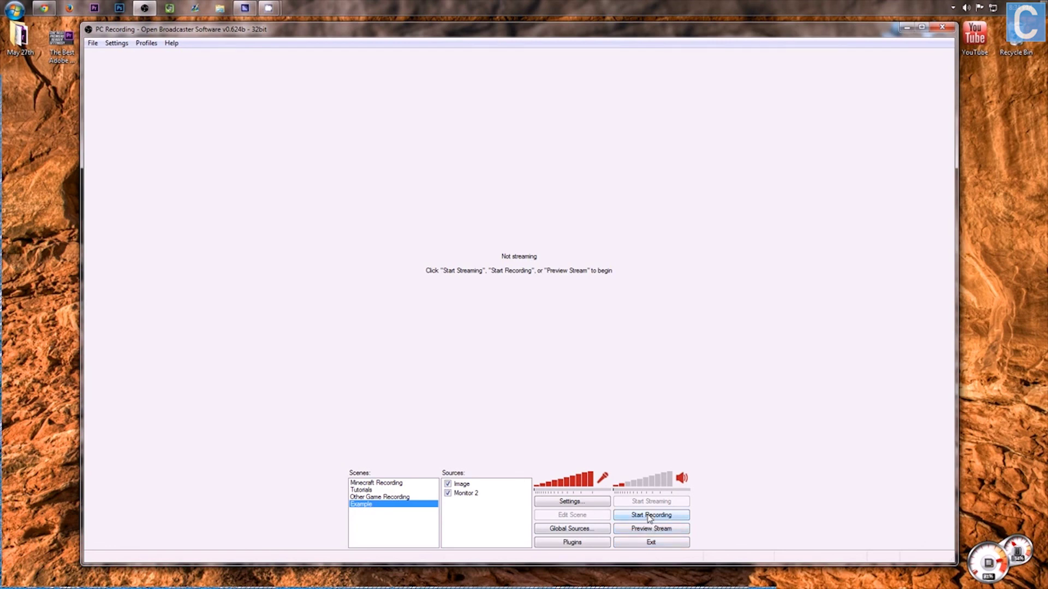
pyautogui.click(145, 45)
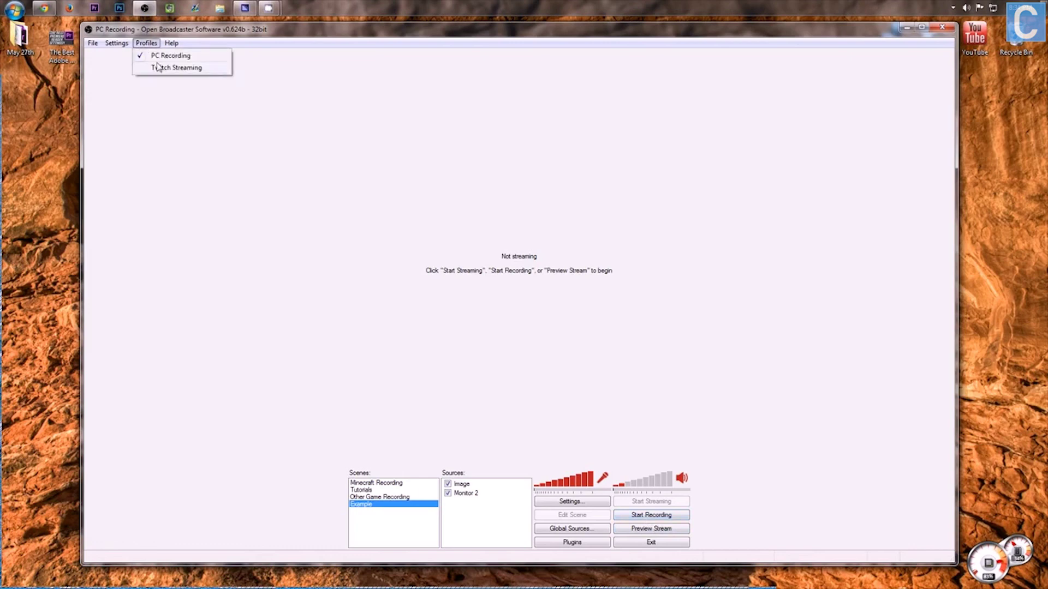
pyautogui.click(158, 67)
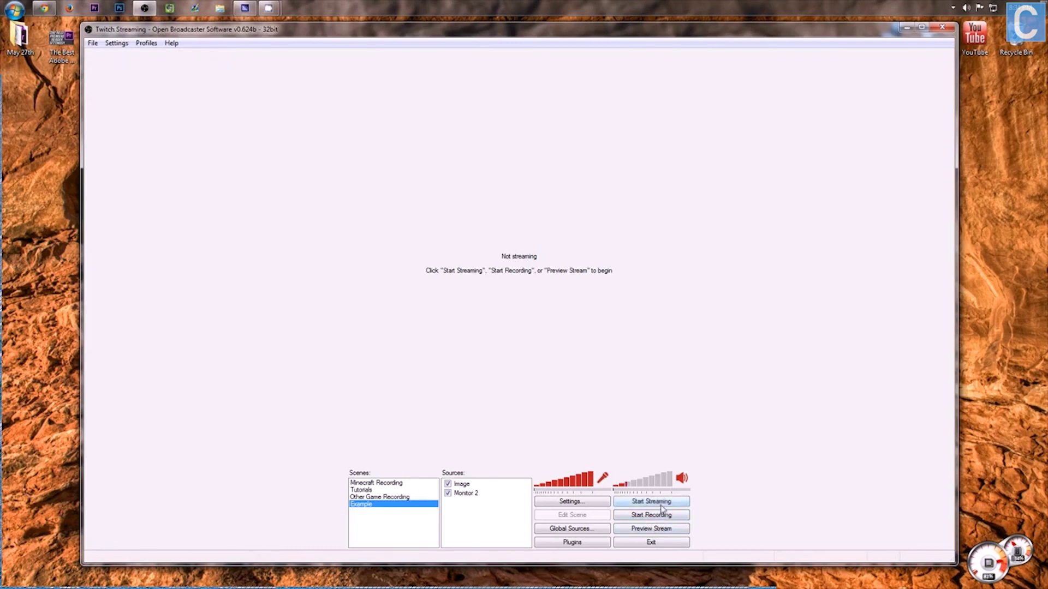